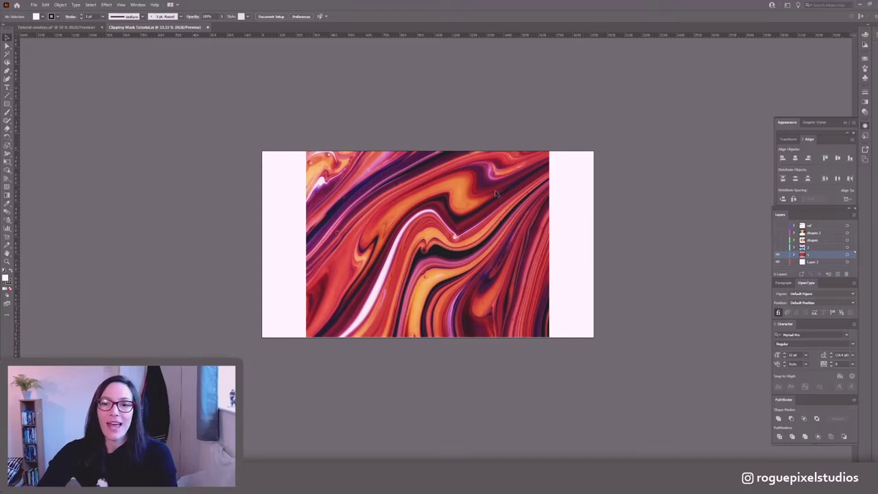
left_click(469, 203)
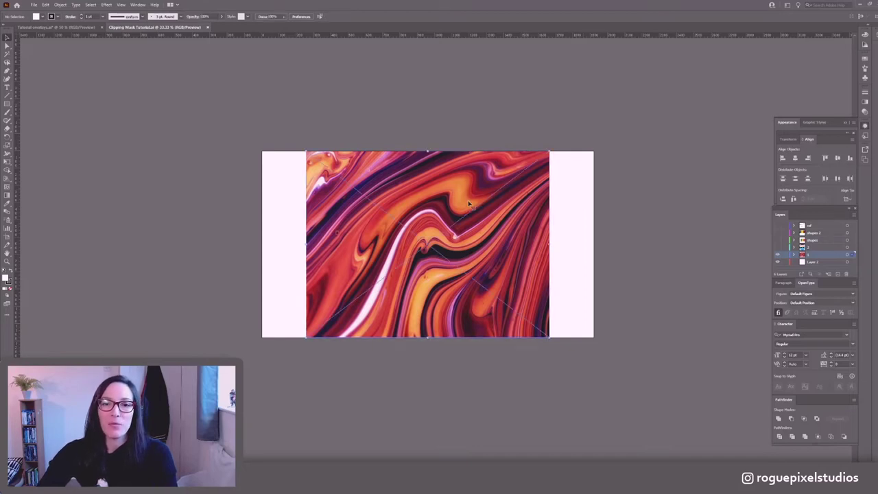
left_click(465, 121)
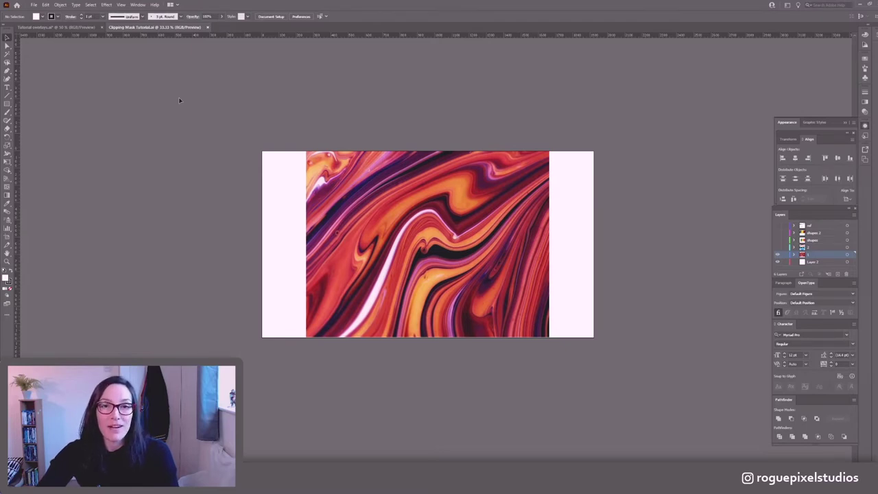
left_click(7, 88)
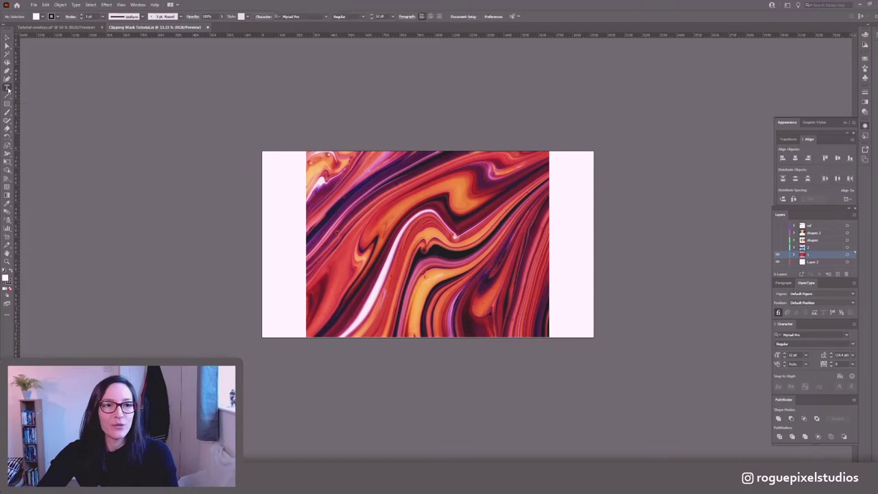
- Create a large black TEXT headline and place it just above the marble image
left_click(329, 374)
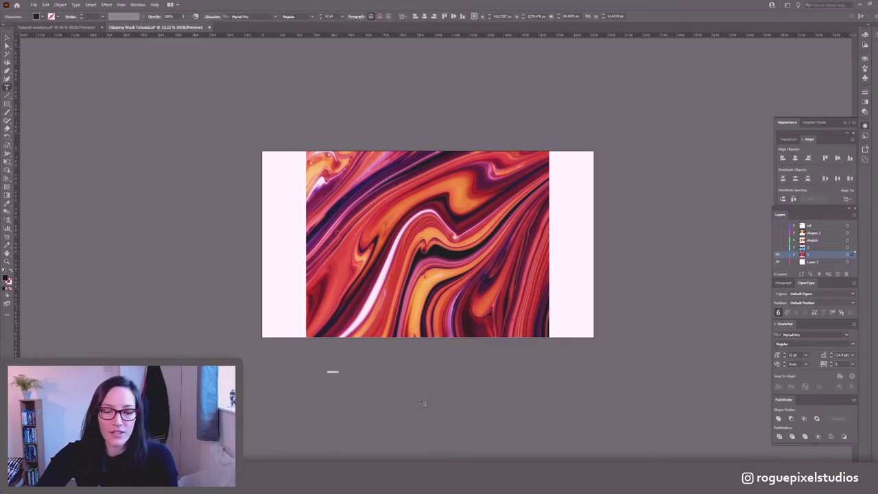
key("BackSpace")
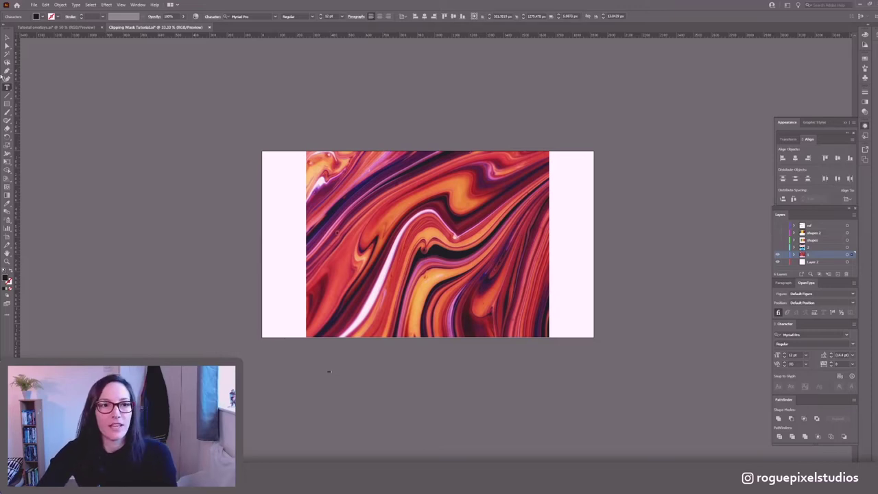
key("Escape")
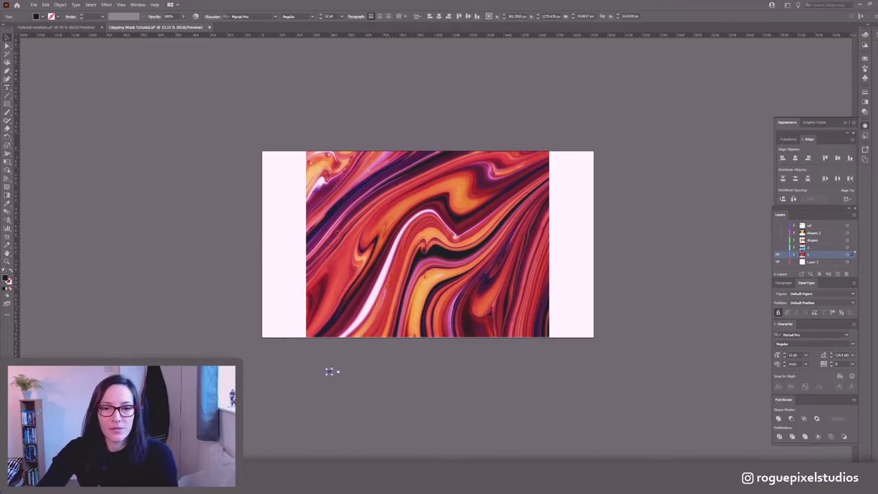
left_click_drag(330, 371, 700, 137)
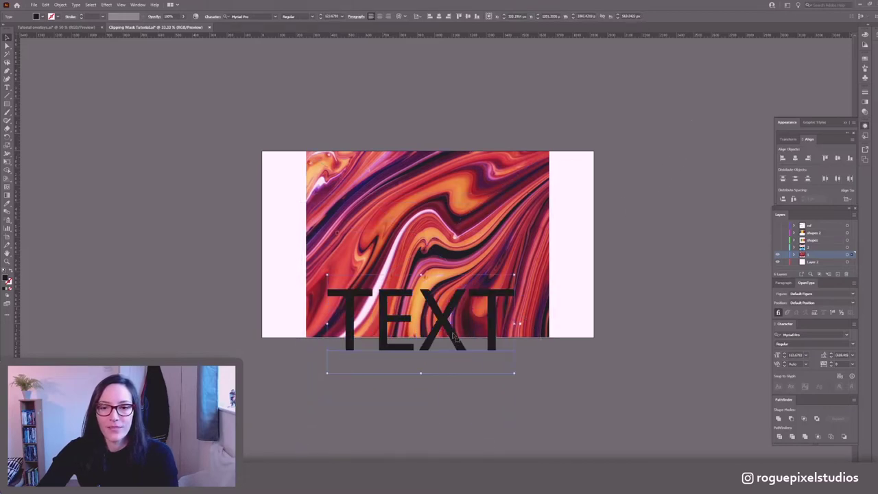
left_click_drag(453, 334, 460, 127)
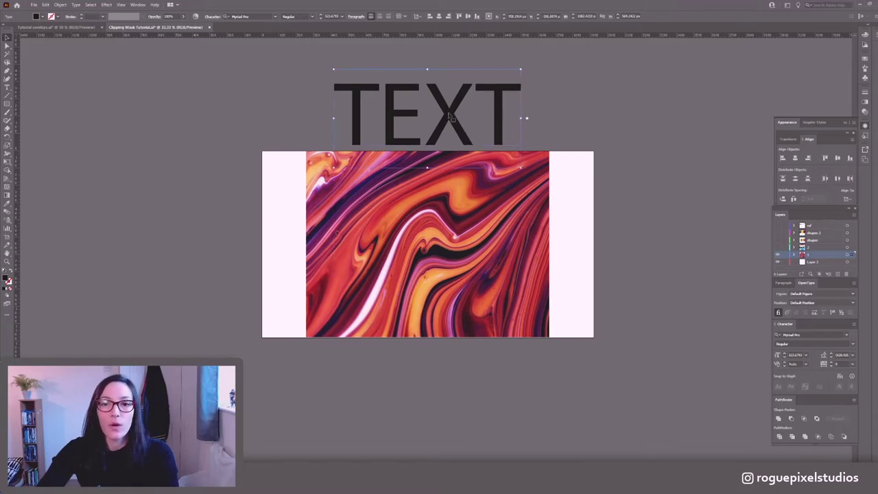
right_click(450, 118)
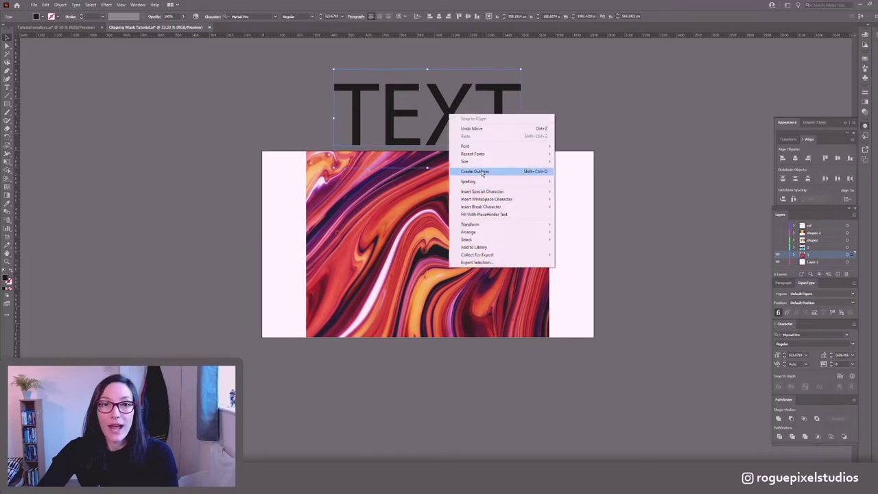
- Convert the TEXT headline into outlined shapes
left_click(482, 173)
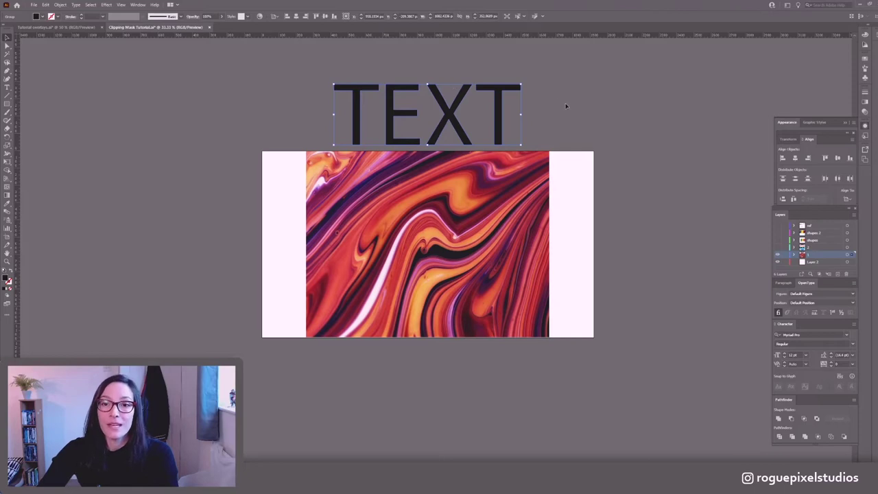
left_click(562, 104)
left_click(498, 118)
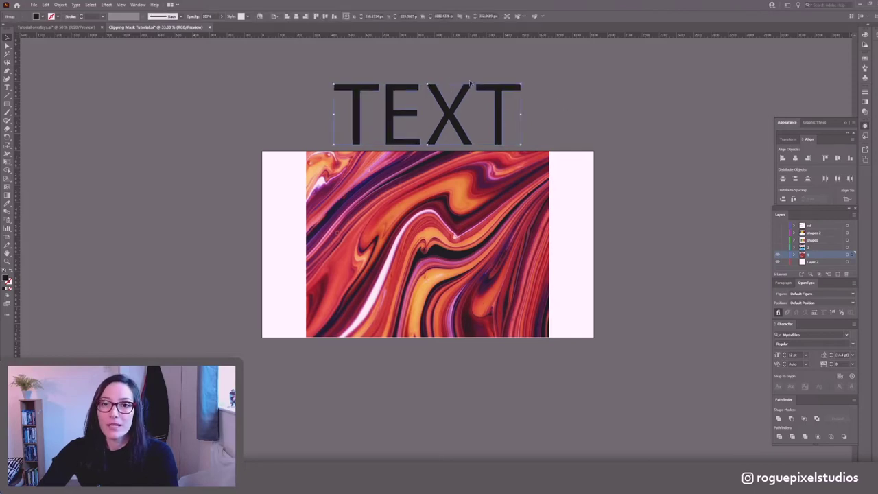
- Move the TEXT outlines down onto the centre of the marble image
left_click(572, 91)
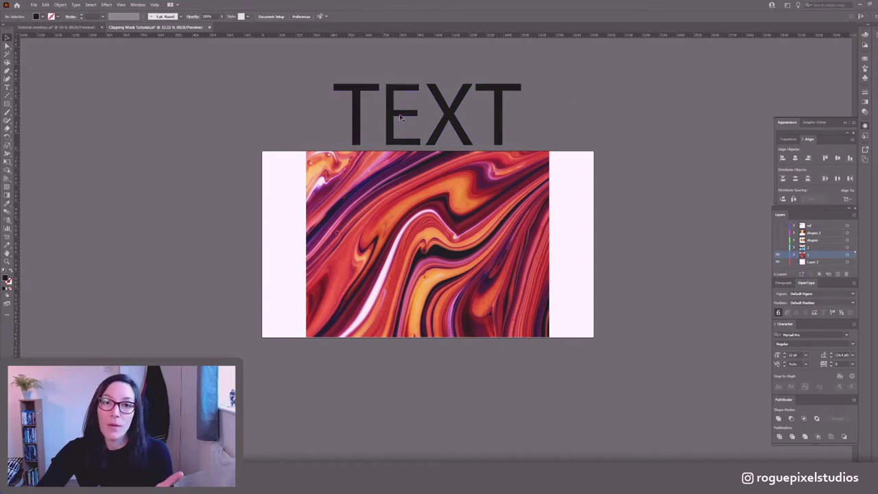
left_click(457, 110)
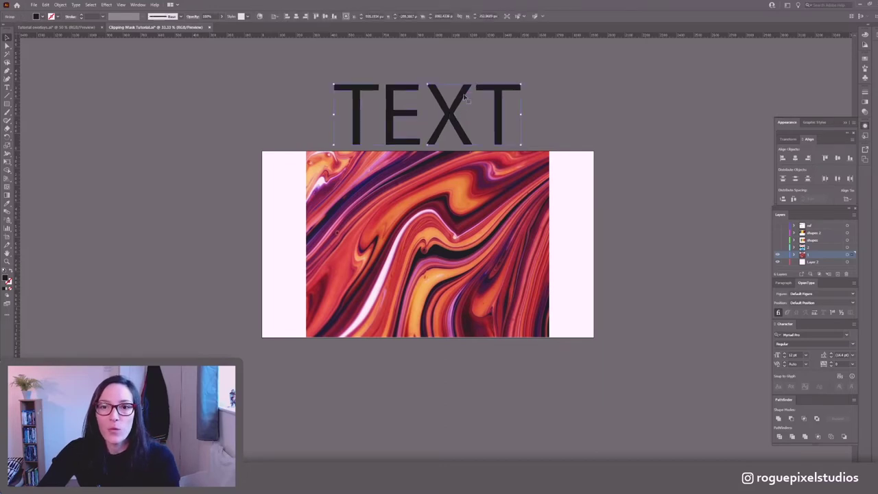
left_click_drag(464, 97, 464, 221)
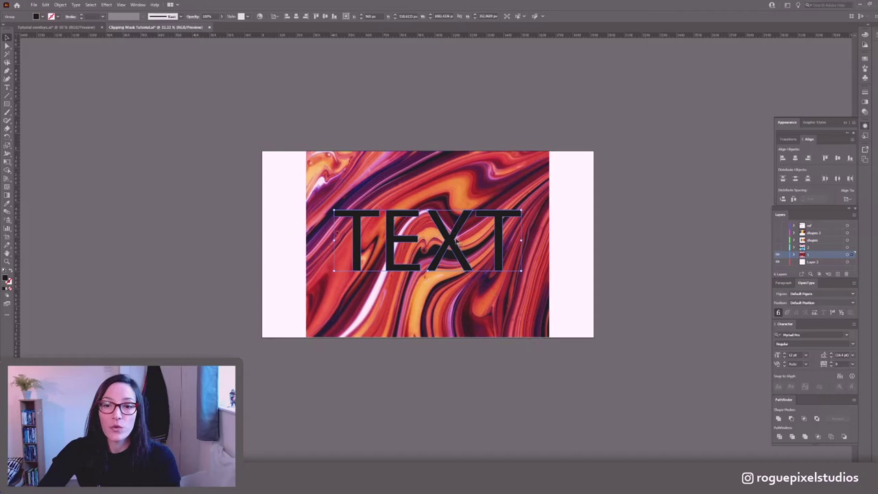
left_click(462, 189)
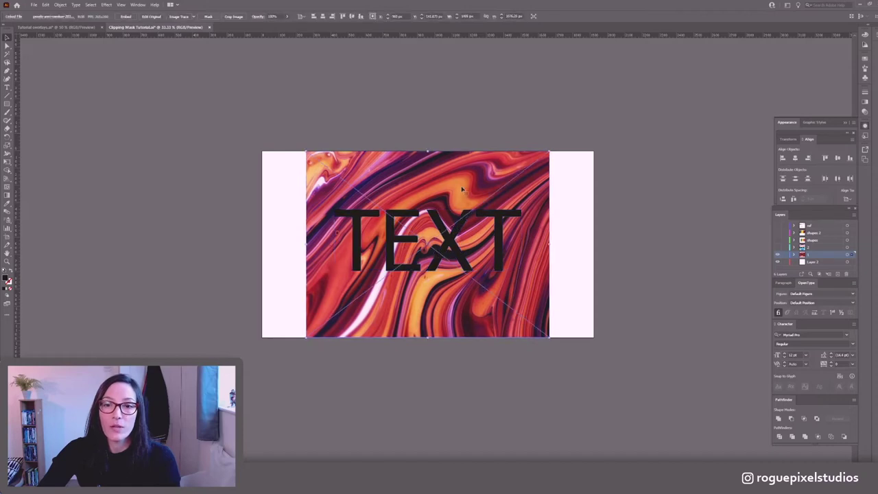
- Send the marble image to the back, behind the TEXT outlines
right_click(462, 190)
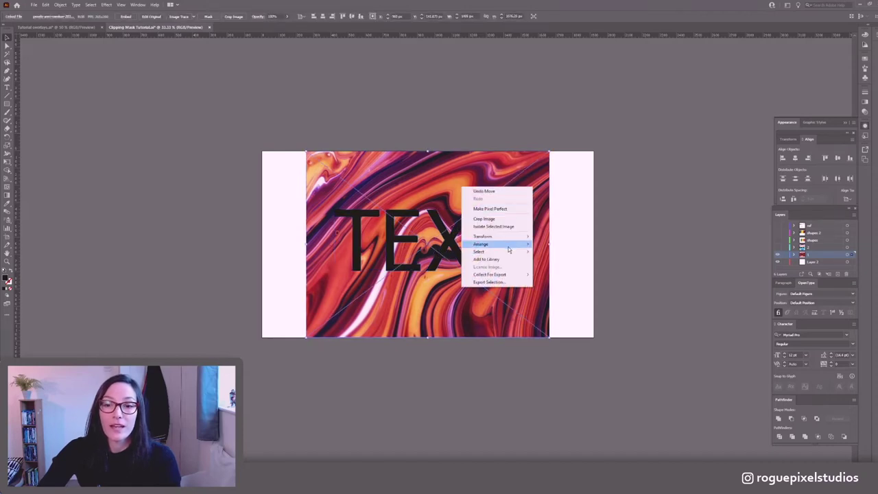
mouse_move(509, 247)
left_click(589, 266)
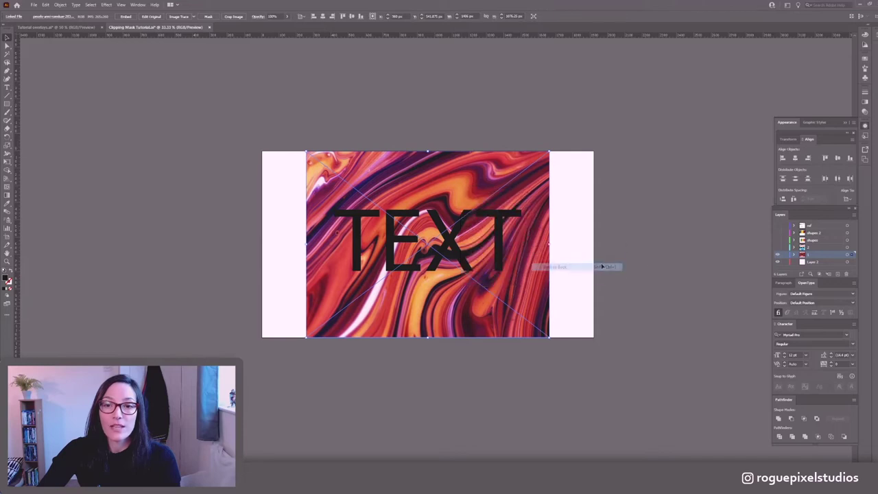
left_click(559, 231)
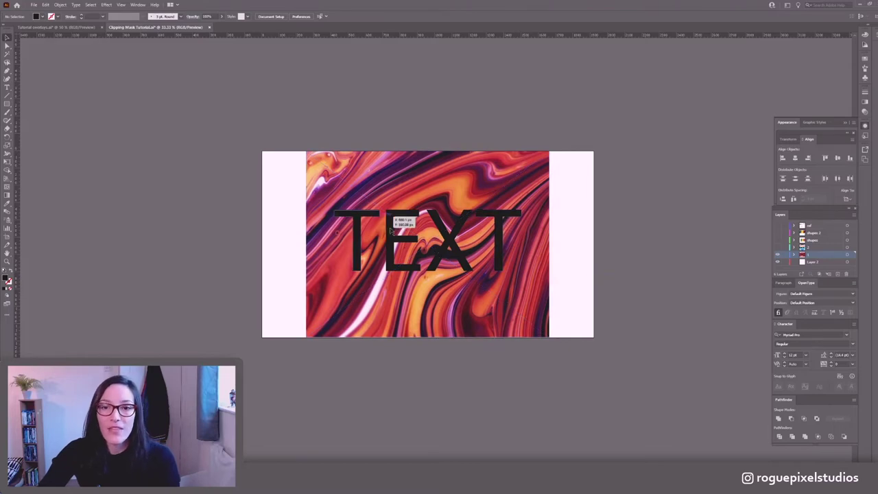
left_click(546, 208)
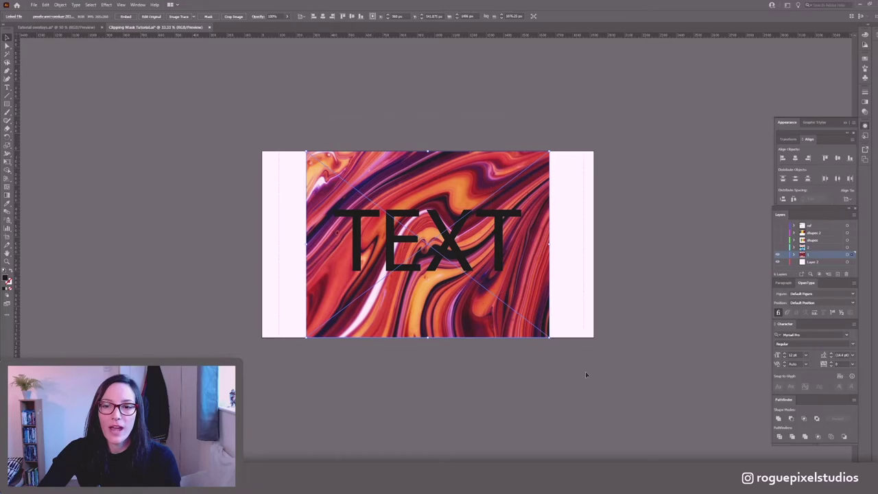
- Try a clipping mask of the image to the TEXT, then undo it
key("ctrl+a")
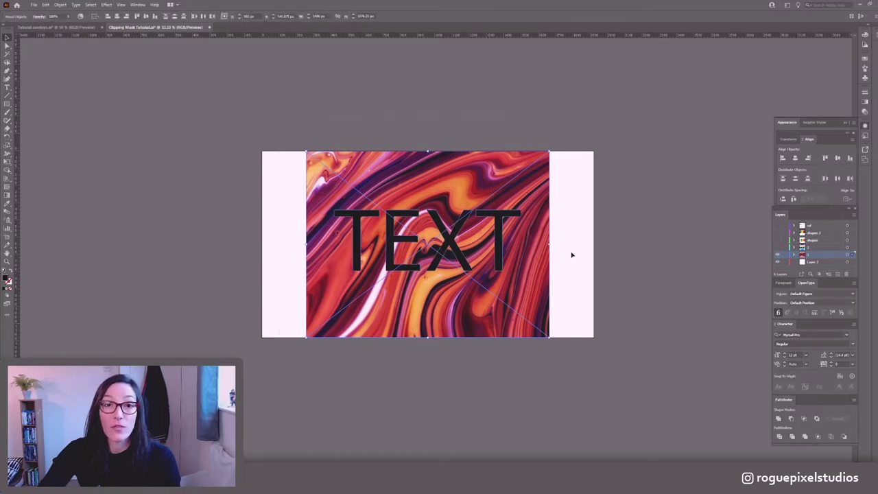
right_click(501, 229)
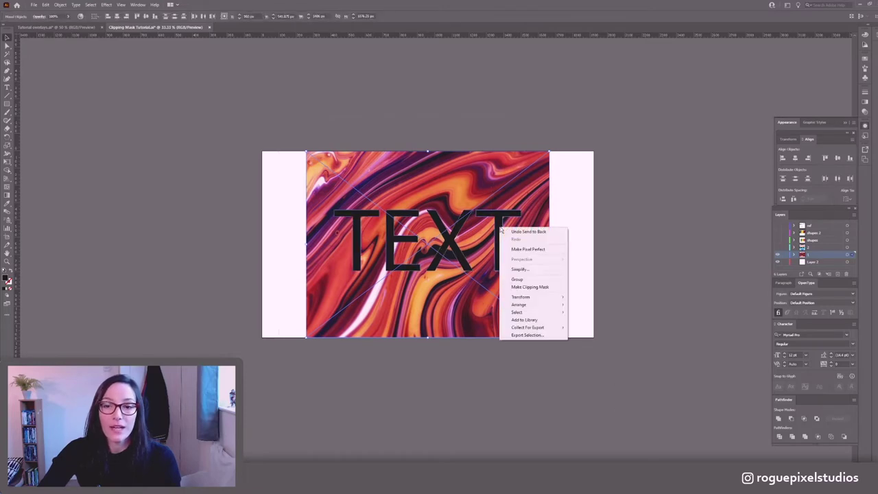
left_click(529, 287)
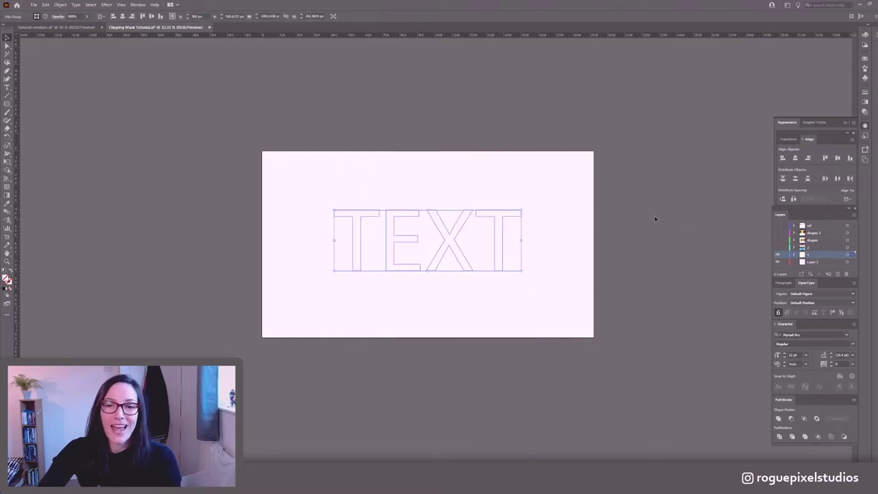
key("ctrl+z")
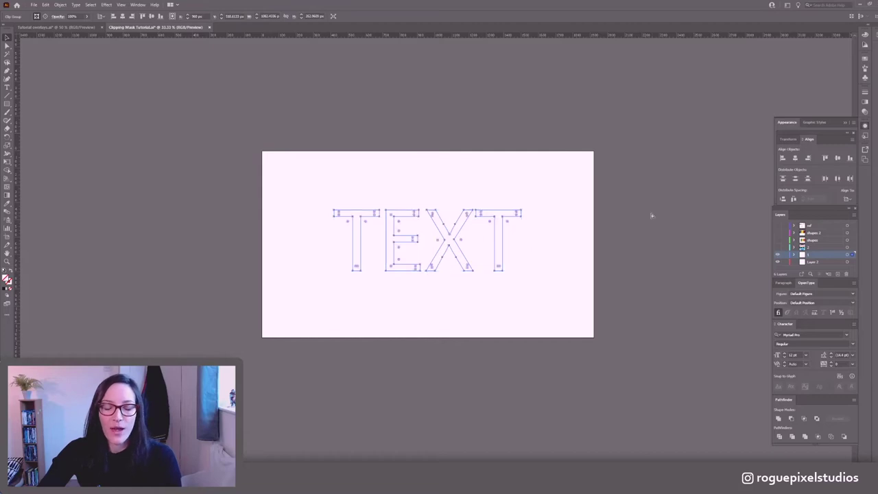
key("ctrl+y")
left_click(501, 228)
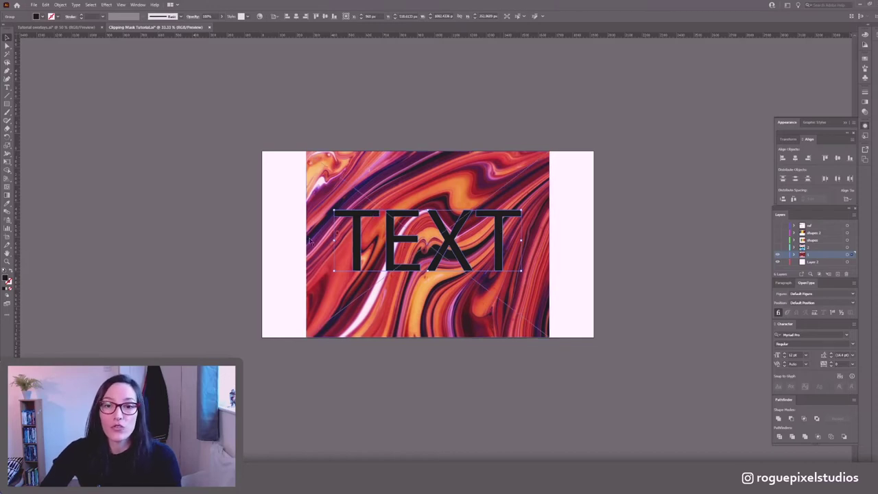
left_click(473, 107)
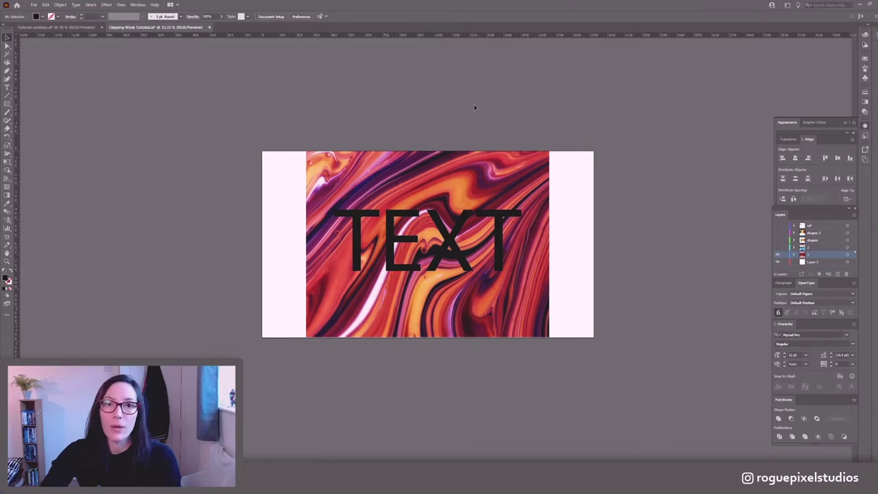
left_click(459, 229)
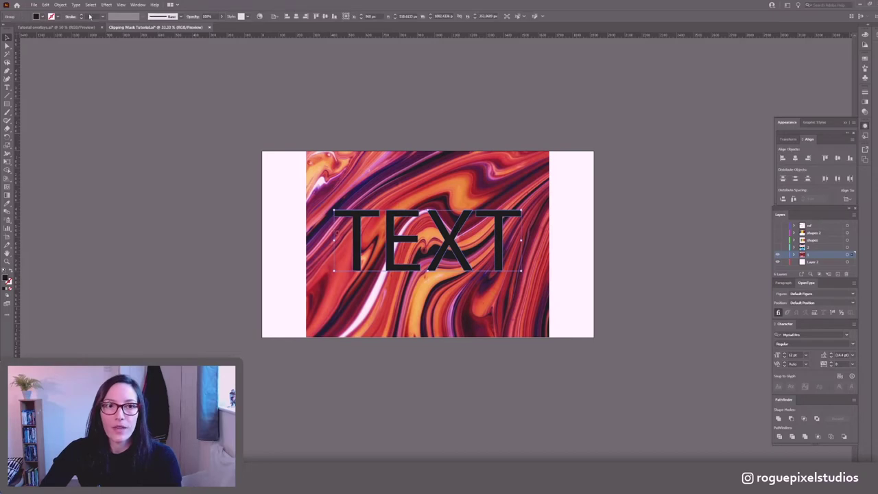
- Combine the TEXT letter outlines into one compound path
left_click(59, 5)
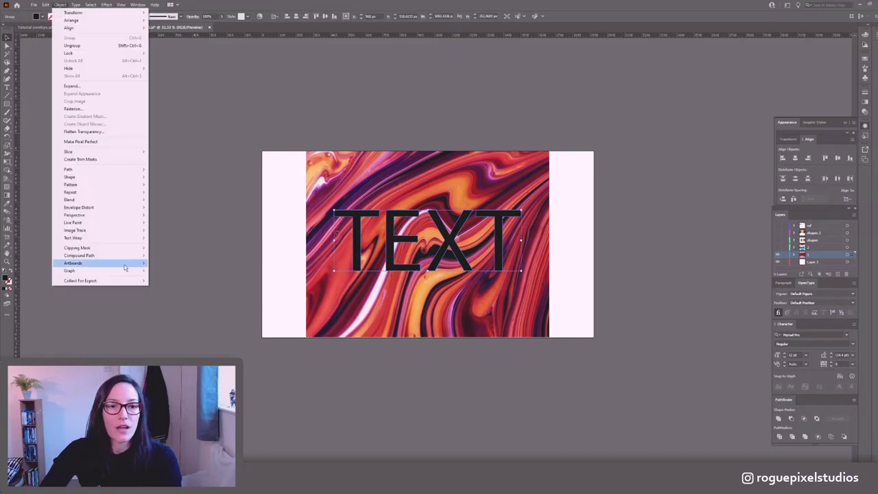
mouse_move(137, 257)
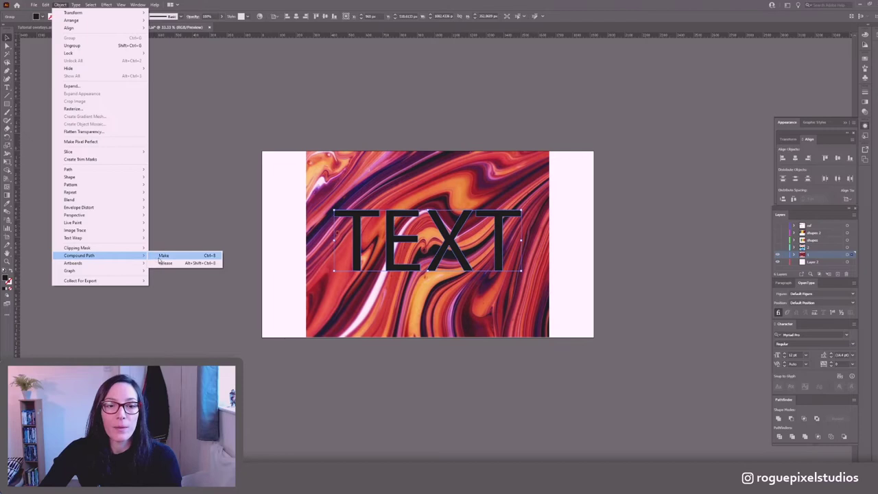
left_click(181, 255)
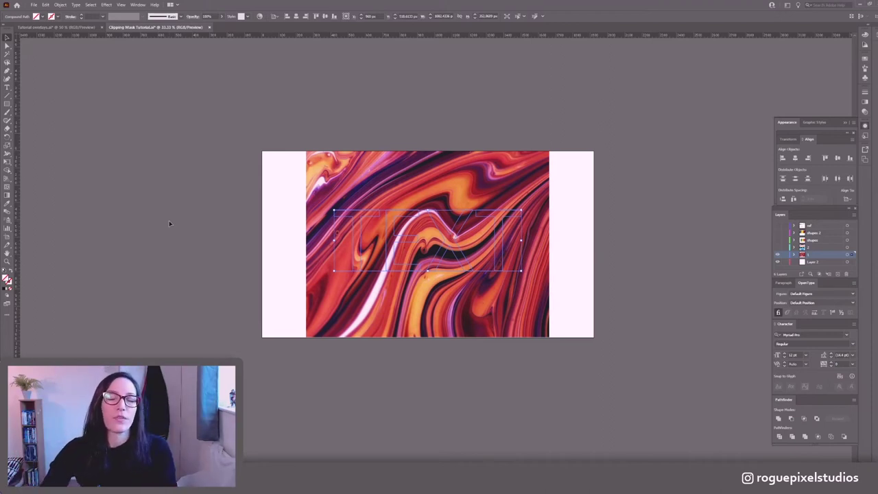
left_click(270, 221)
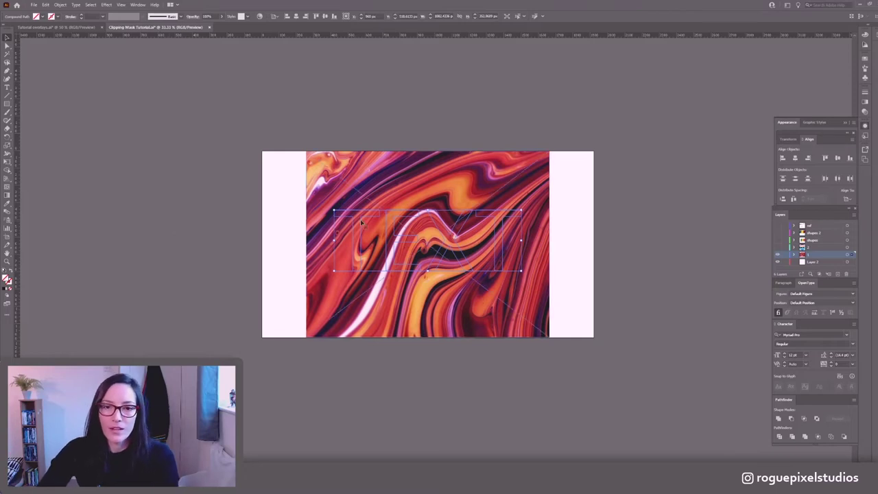
- Fill the TEXT compound path with solid black
left_click(495, 226)
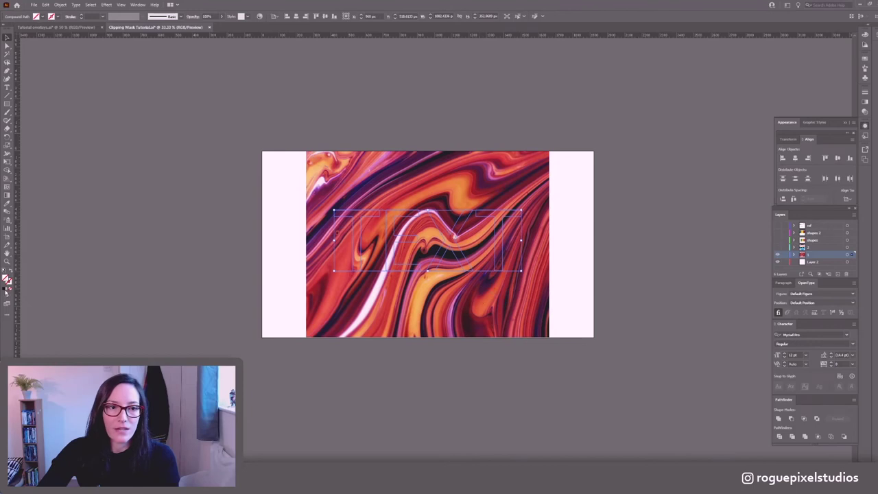
left_click(5, 289)
left_click(207, 125)
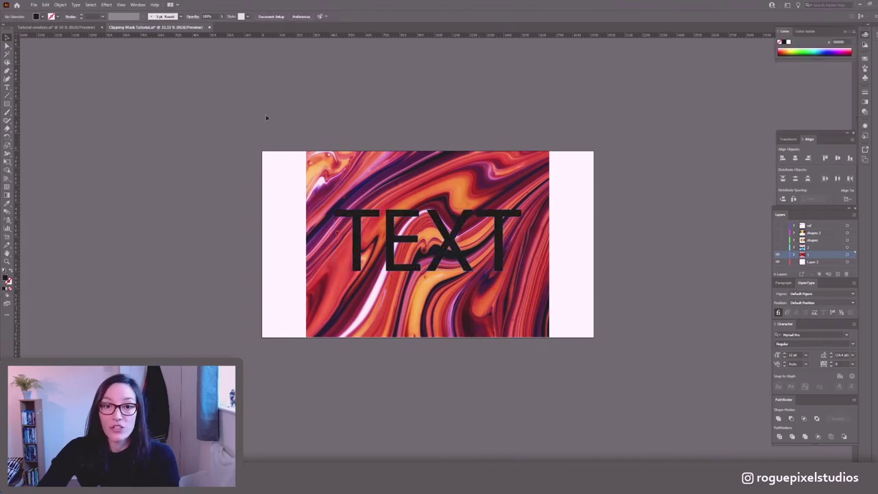
- Select the TEXT letters and marble image together and apply Make Clipping Mask
key("ctrl+a")
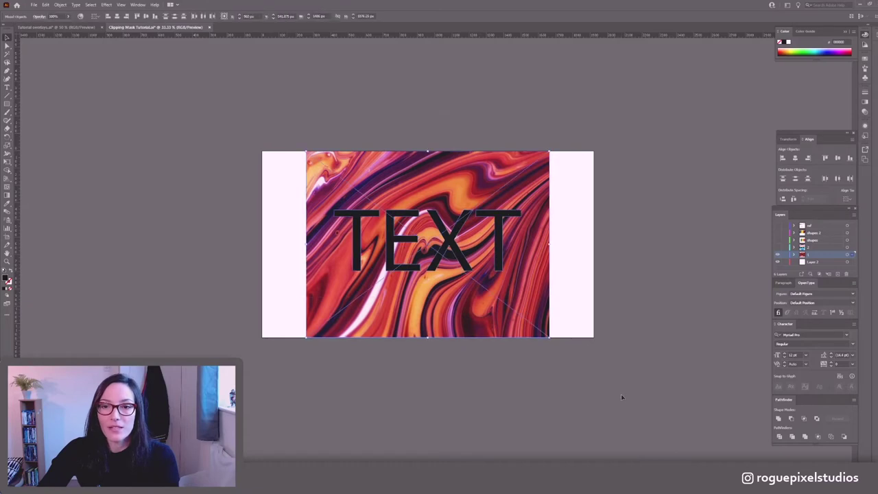
right_click(501, 239)
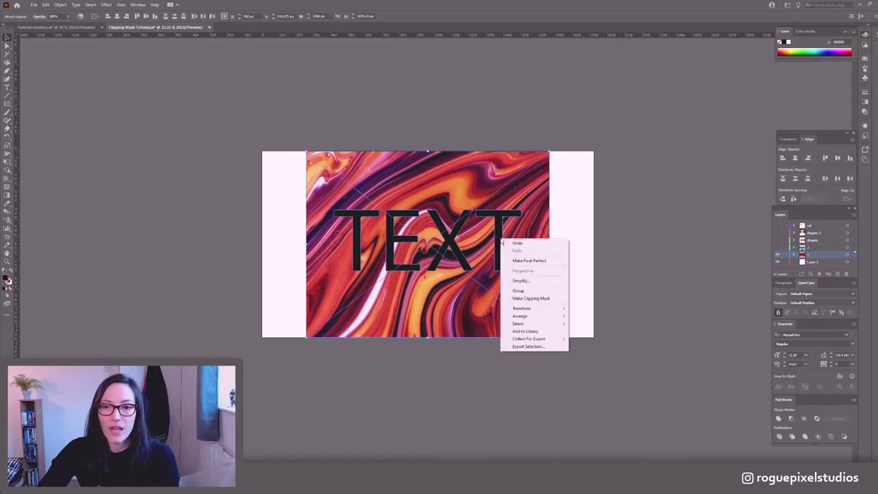
left_click(530, 298)
left_click(624, 244)
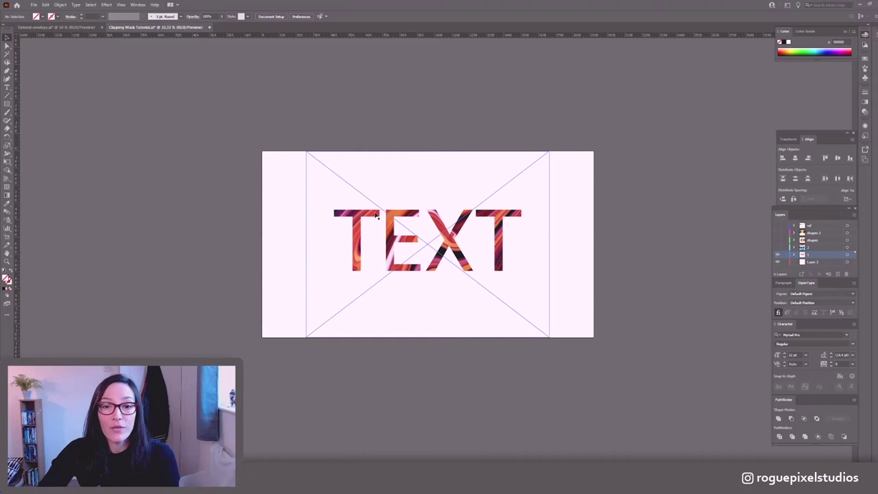
left_click(376, 215)
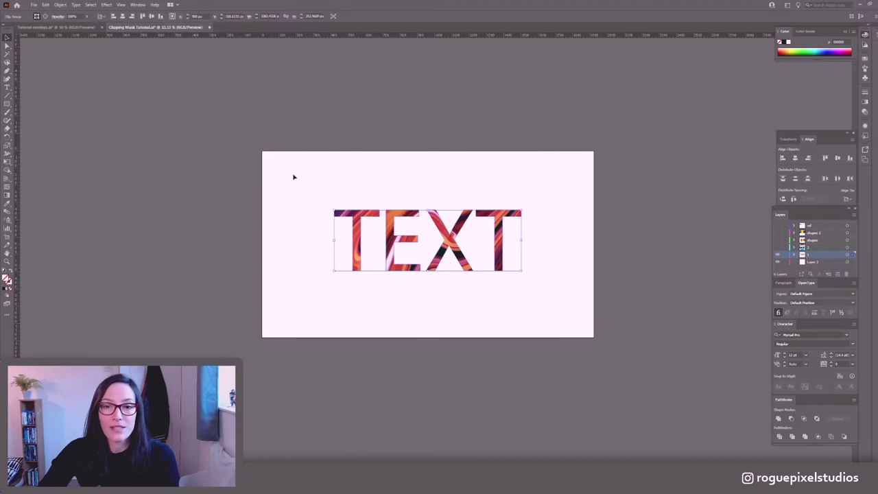
left_click(622, 214)
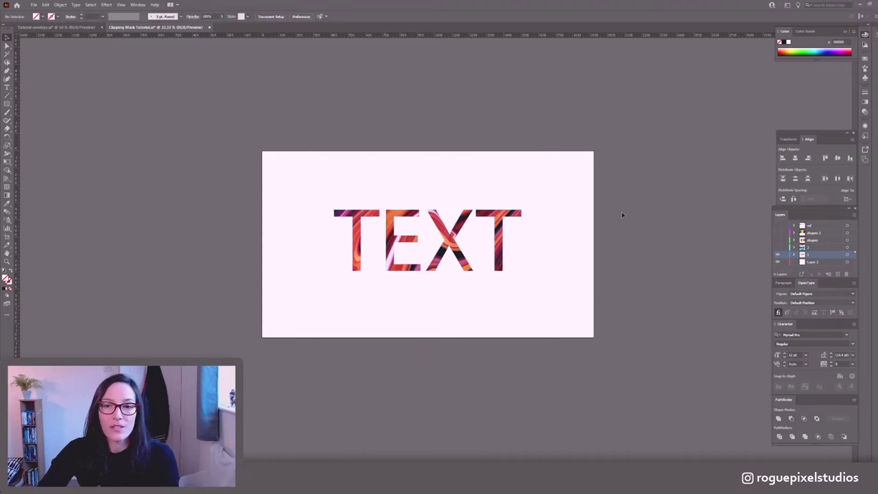
- Shift the marble image inside the TEXT letters with the Direct Selection tool
left_click(403, 226)
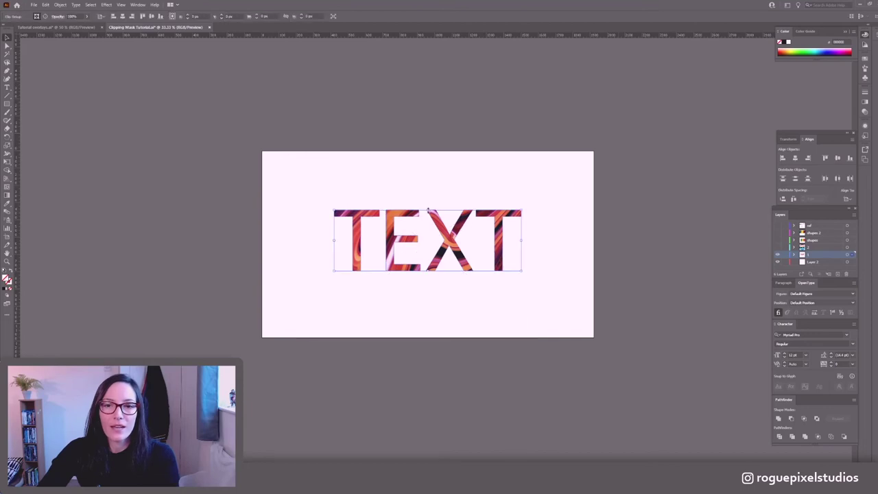
left_click(388, 175)
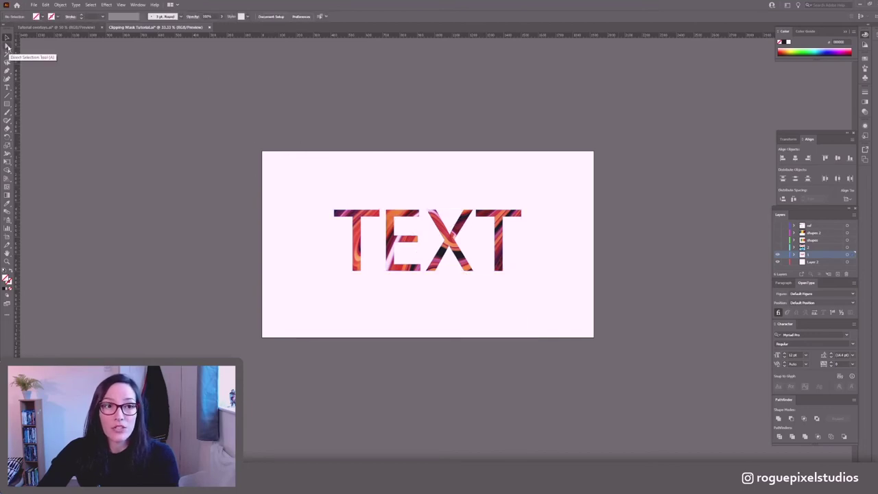
left_click(7, 47)
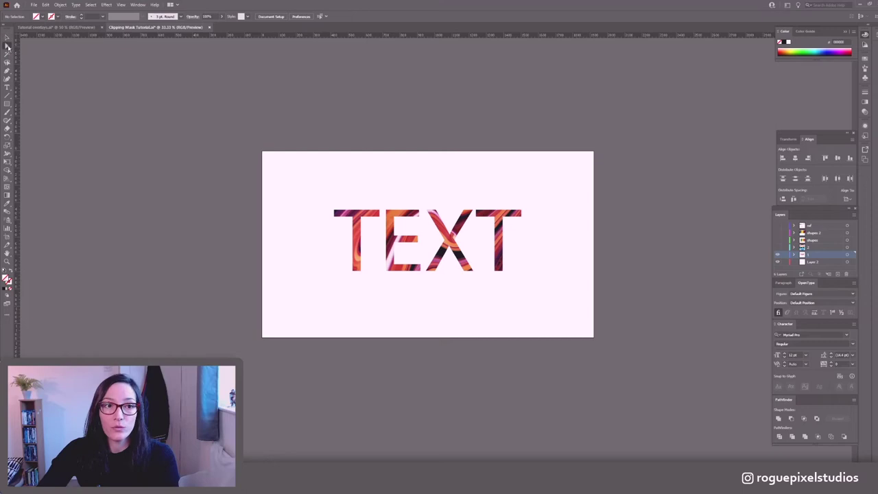
left_click(393, 215)
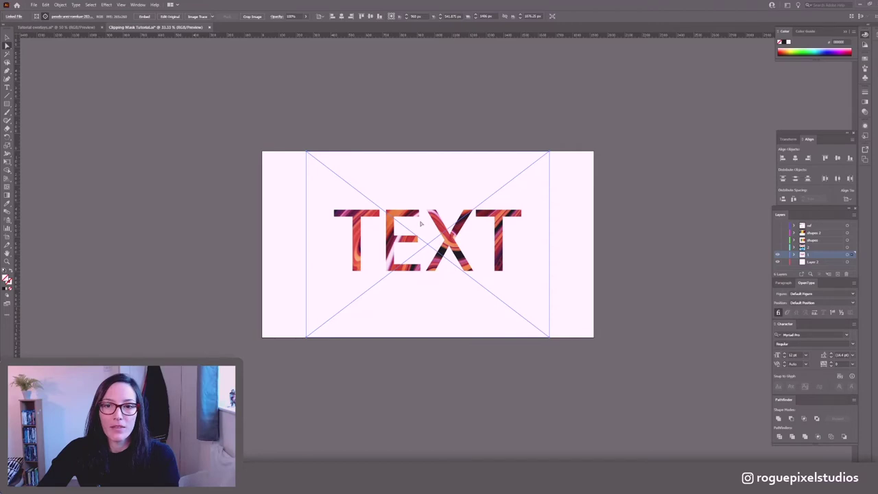
left_click_drag(427, 230, 476, 250)
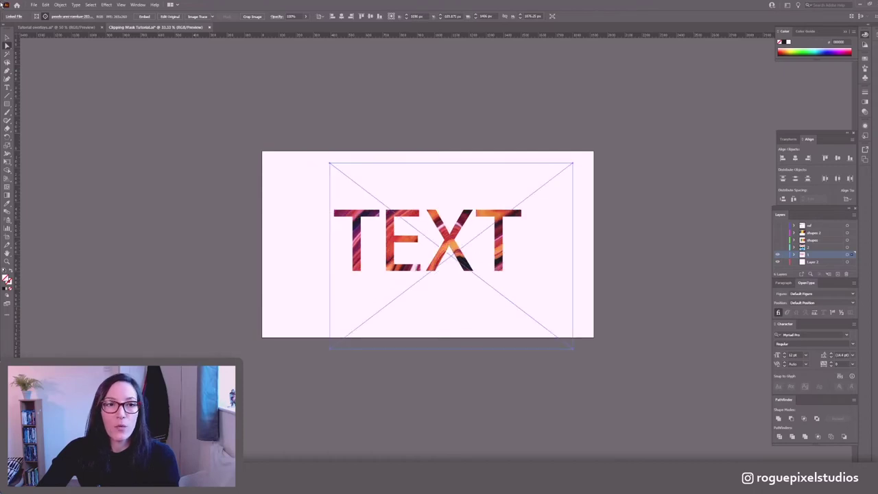
left_click(6, 39)
left_click(135, 118)
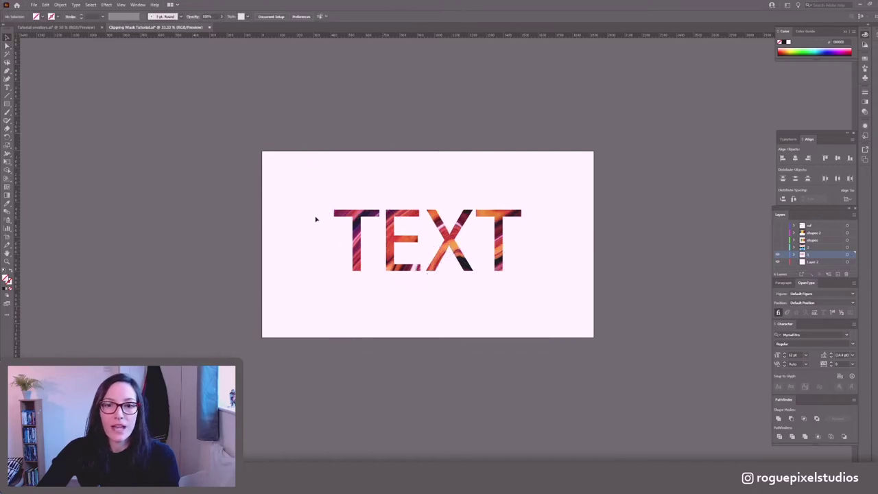
- Reposition the marble image in isolation mode, exit, then select the WAVES artwork
left_click(400, 243)
double_click(399, 243)
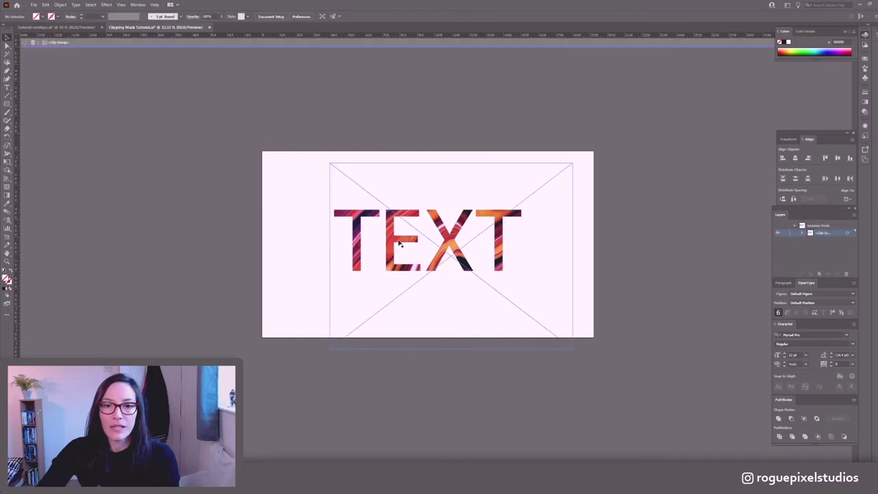
left_click(399, 244)
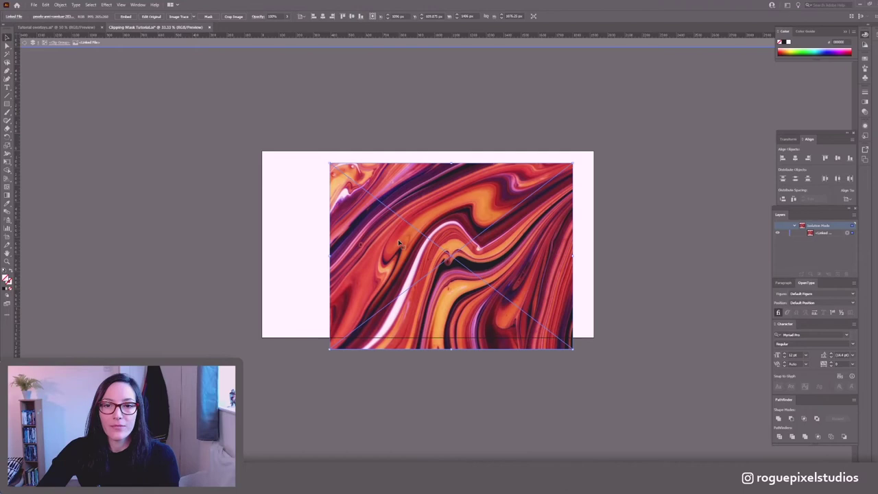
left_click(483, 126)
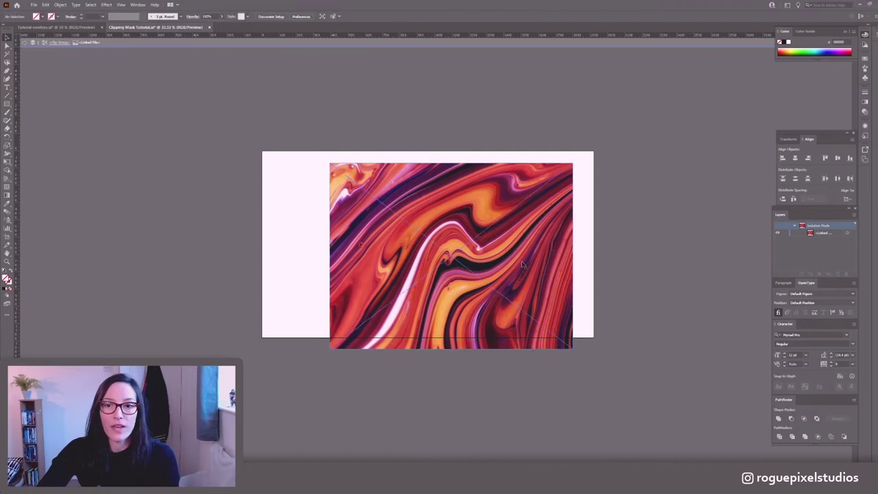
left_click_drag(521, 265, 511, 254)
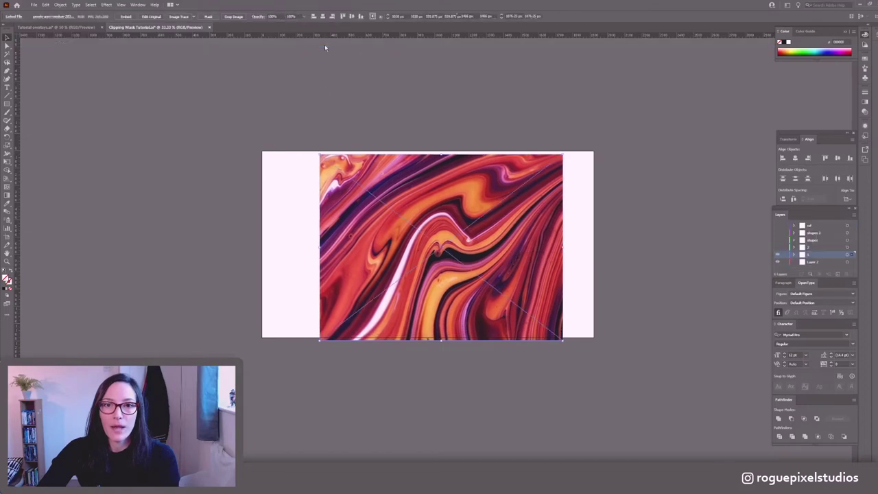
left_click(325, 44)
left_click(354, 115)
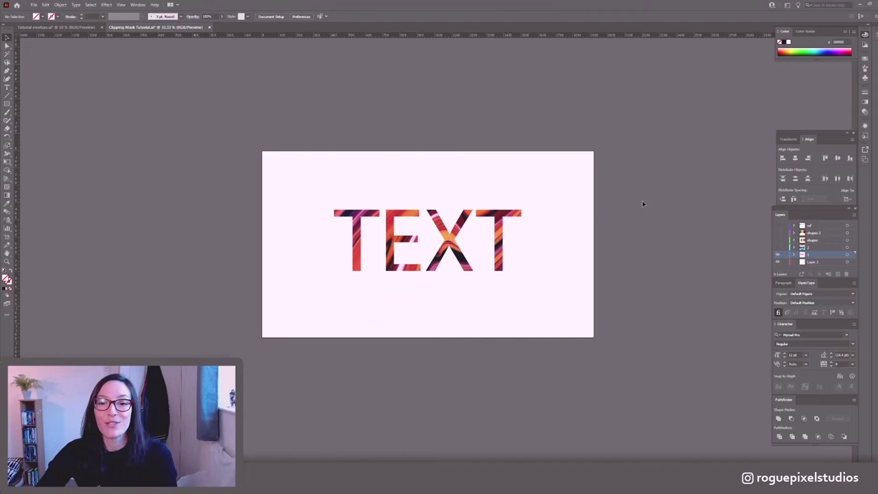
left_click(499, 235)
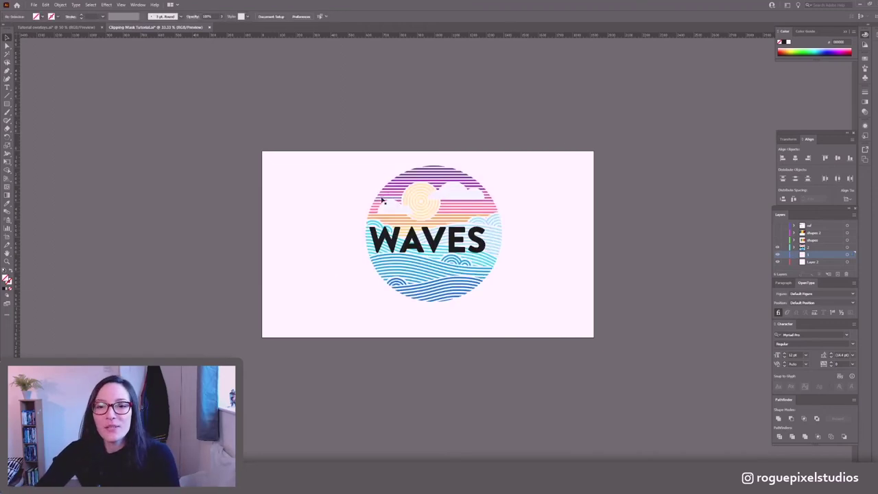
left_click(482, 210)
- Set the WAVES layer colour to pink in Layer Options, then zoom to 100%
left_click(545, 210)
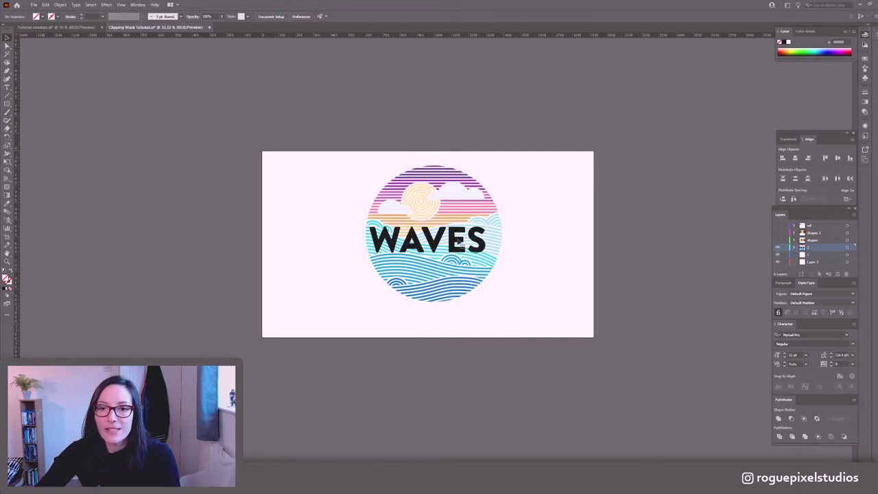
left_click(456, 193)
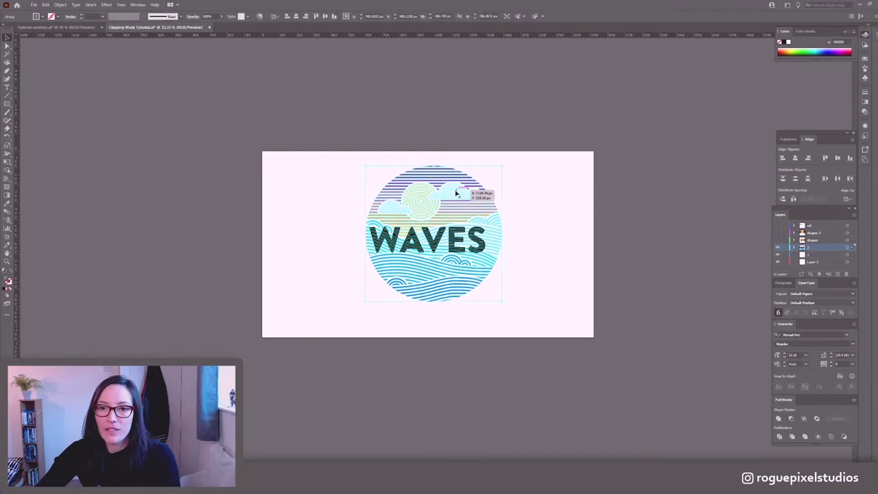
left_click(545, 235)
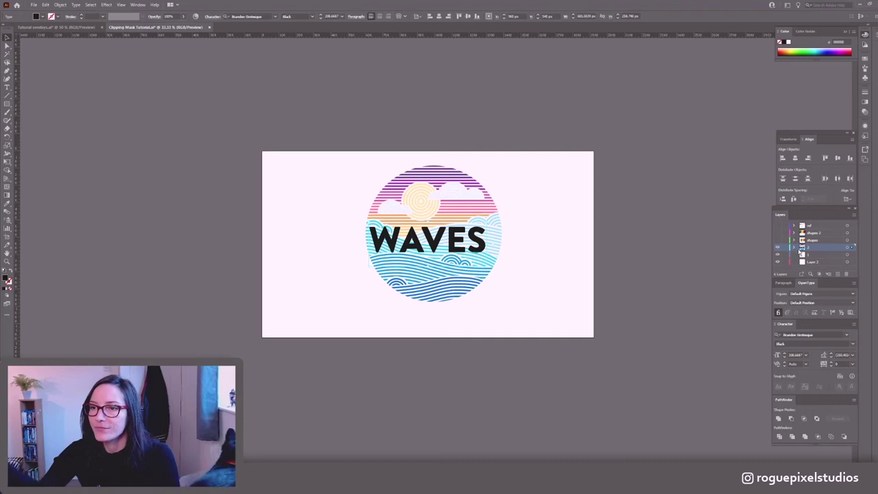
double_click(801, 249)
double_click(464, 228)
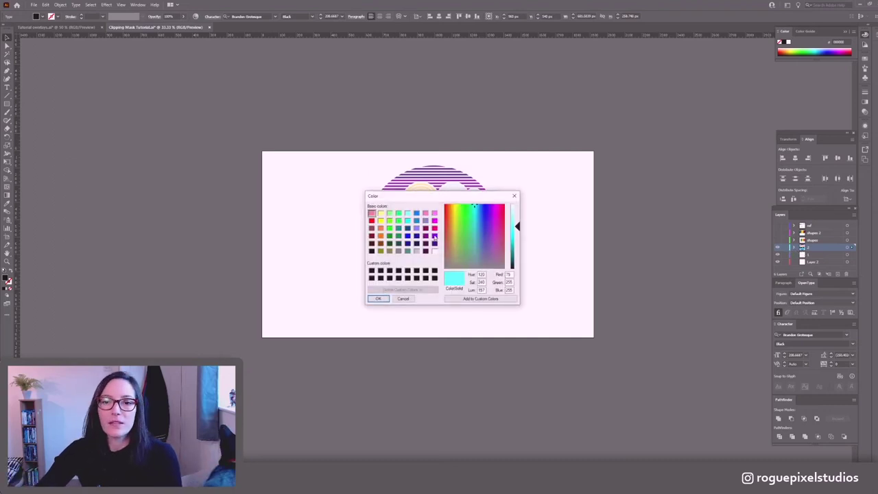
left_click(434, 227)
left_click(378, 299)
left_click(442, 275)
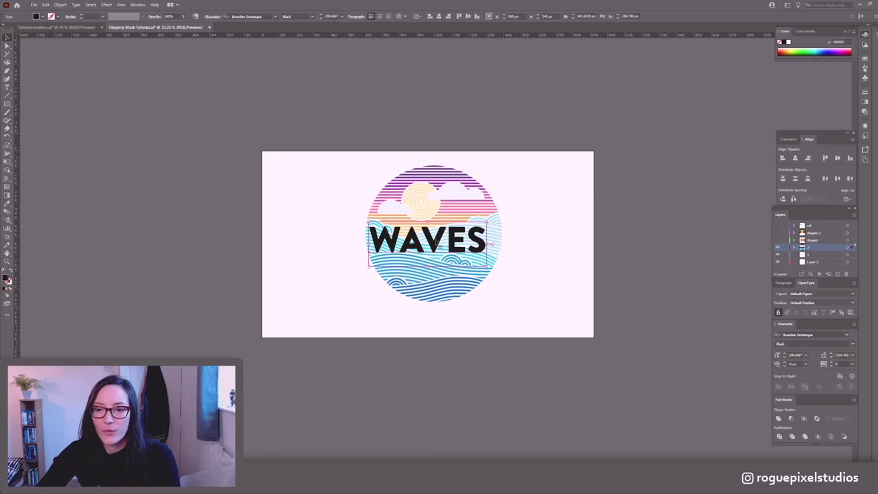
key("ctrl+1")
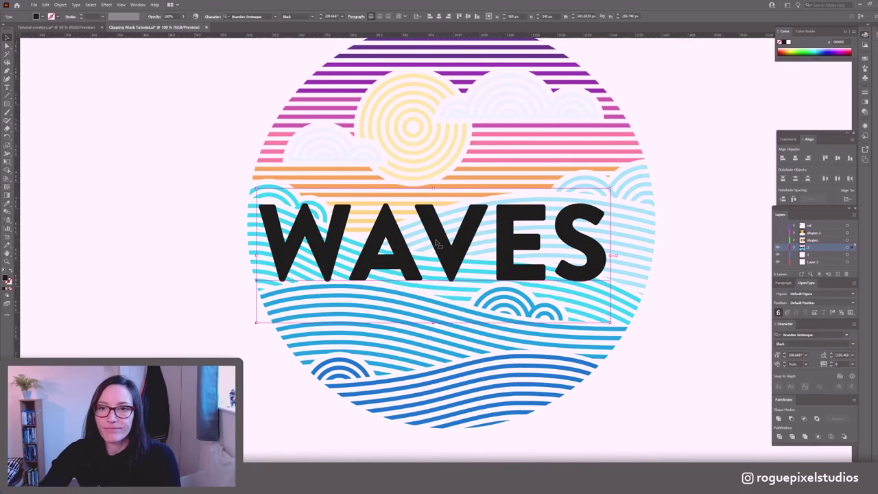
scroll(463, 262, "up", 2)
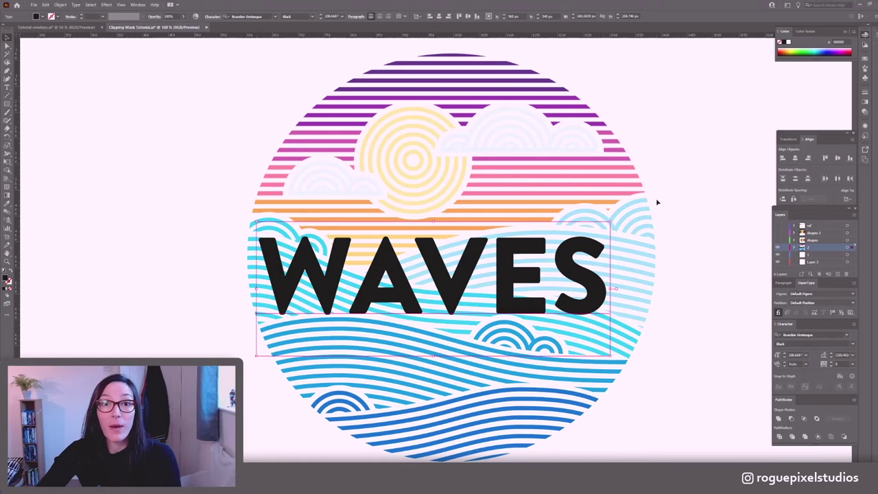
- Outline the WAVES text, make it one compound path and fill it black
right_click(568, 268)
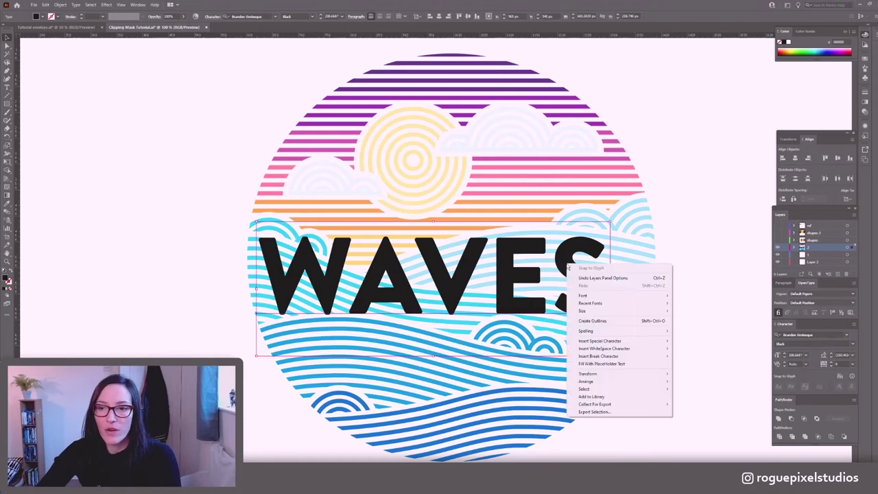
left_click(597, 318)
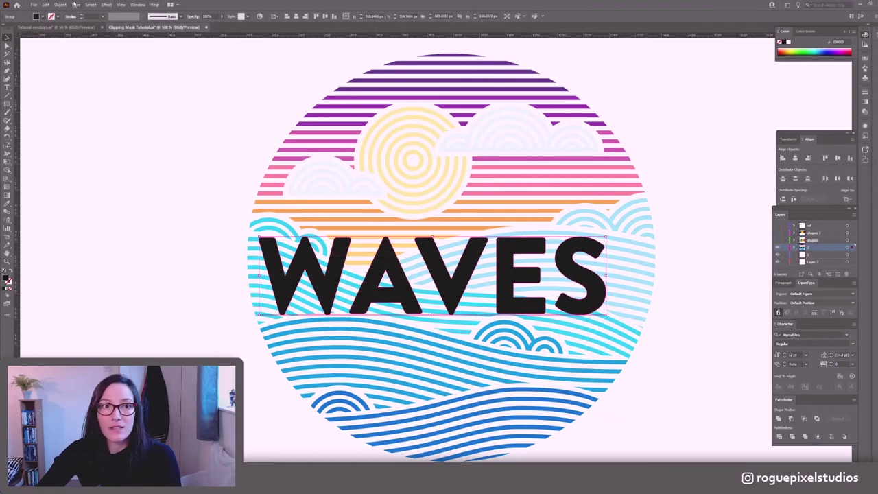
left_click(60, 5)
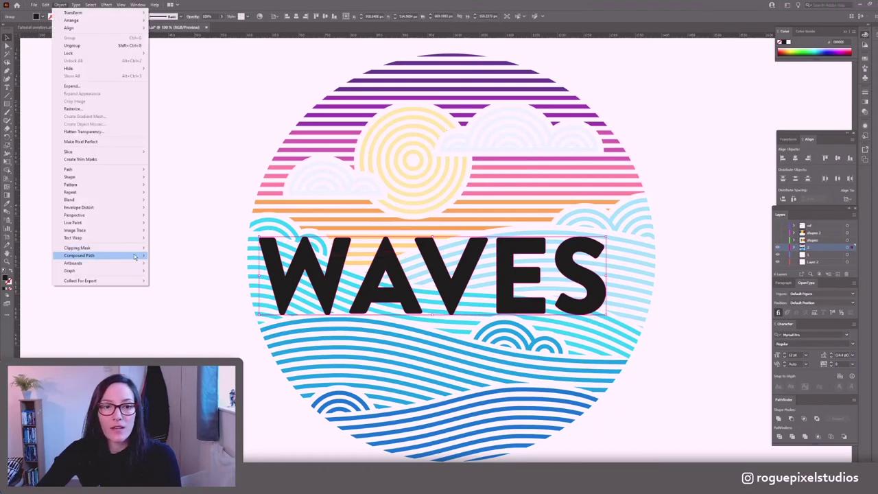
mouse_move(135, 257)
left_click(163, 256)
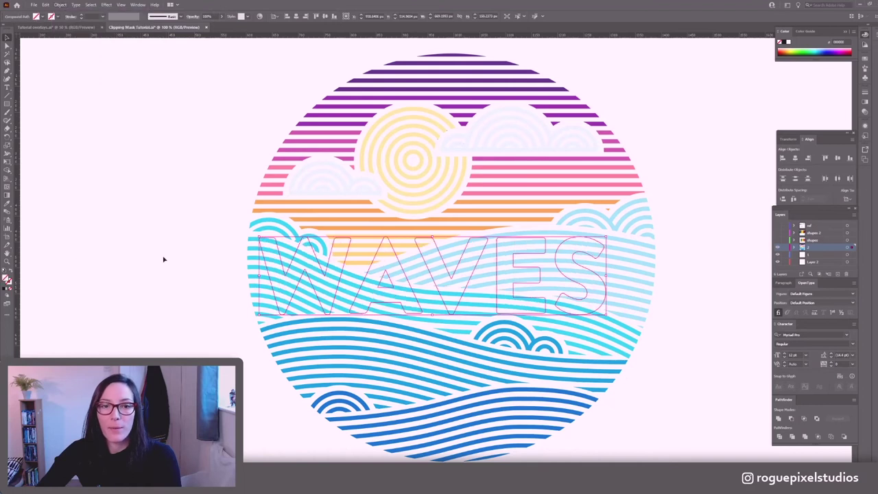
left_click(5, 288)
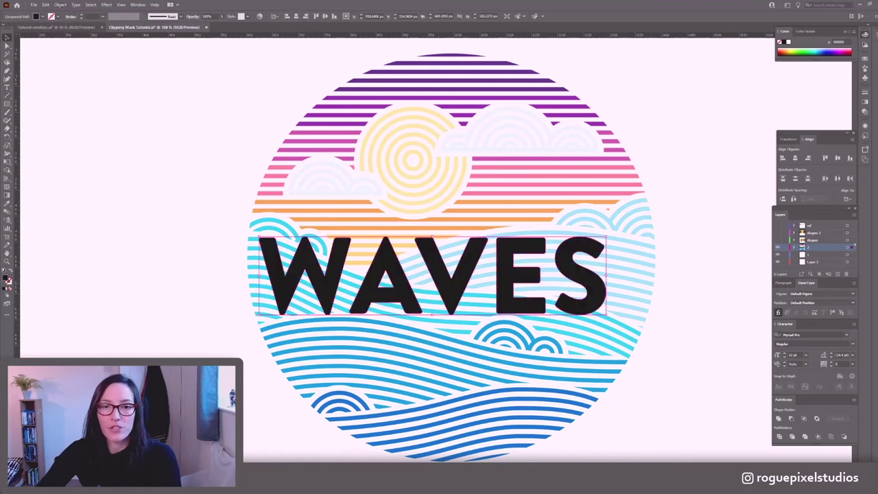
left_click(94, 176)
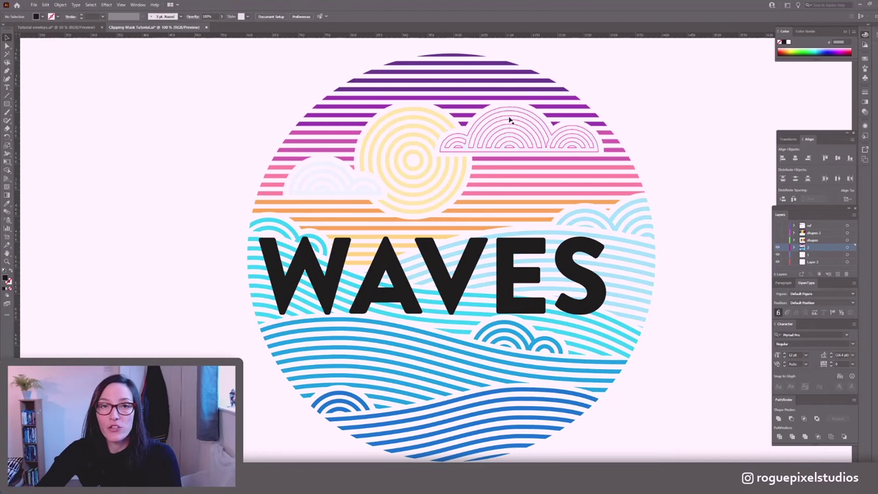
- Marquee-select the WAVES lettering together with the striped wave illustration
left_click(509, 120)
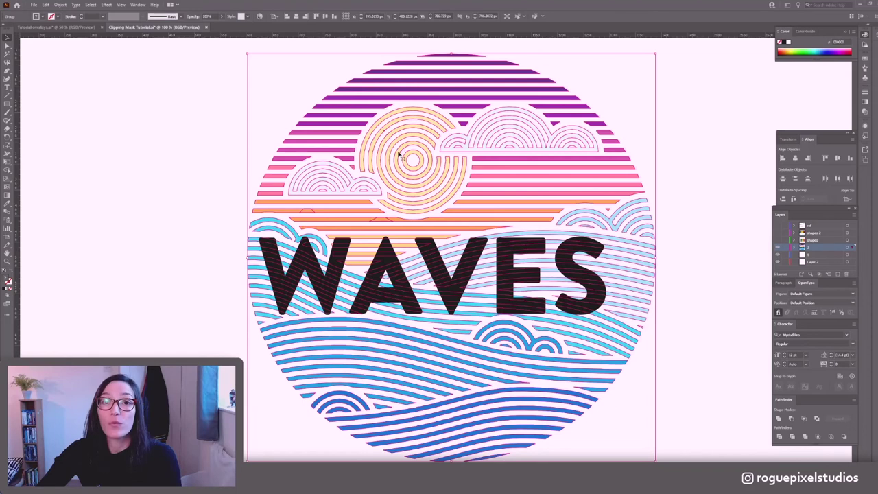
left_click(262, 94)
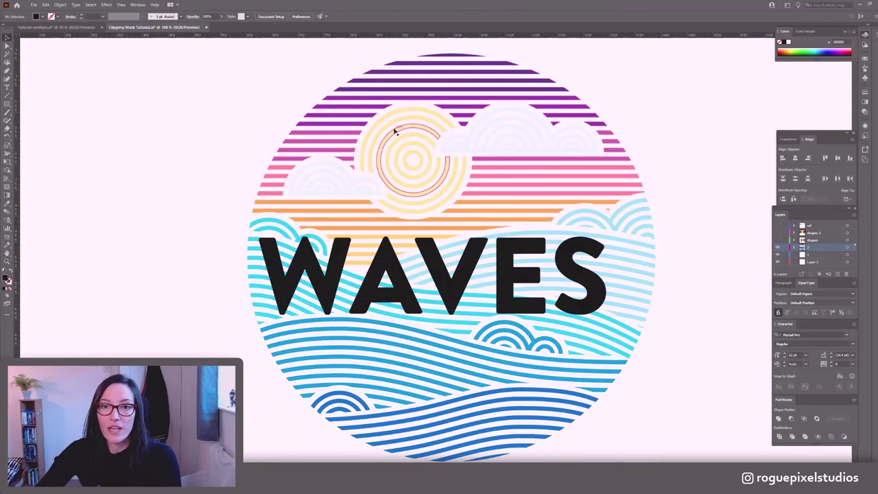
left_click(396, 132)
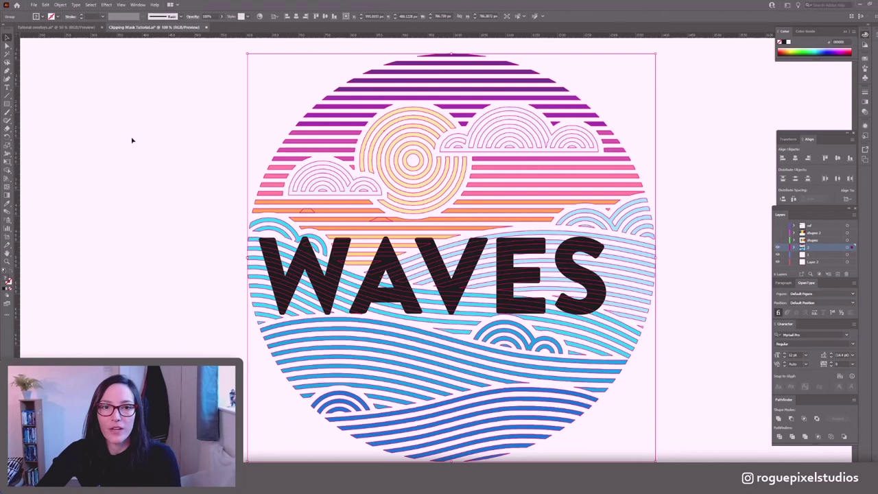
left_click_drag(130, 136, 557, 331)
- Apply Make Clipping Mask to the WAVES lettering and illustration, then deselect
left_click_drag(673, 373, 675, 373)
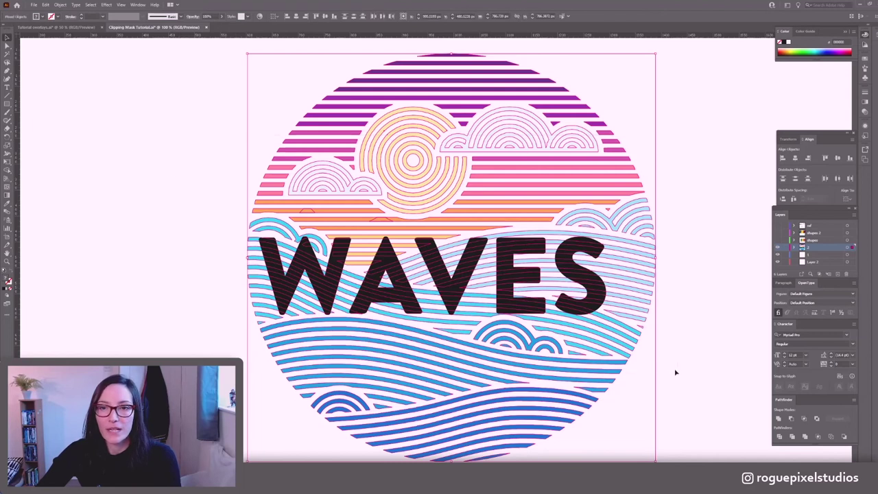
right_click(507, 253)
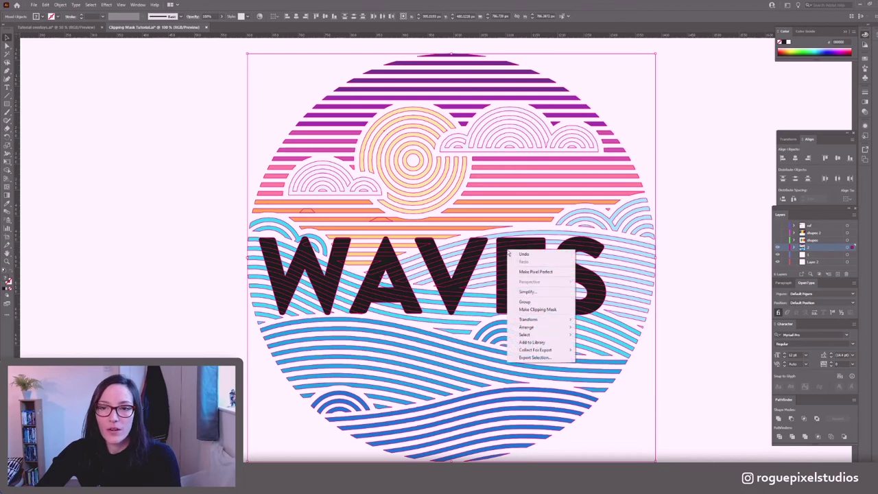
left_click(564, 310)
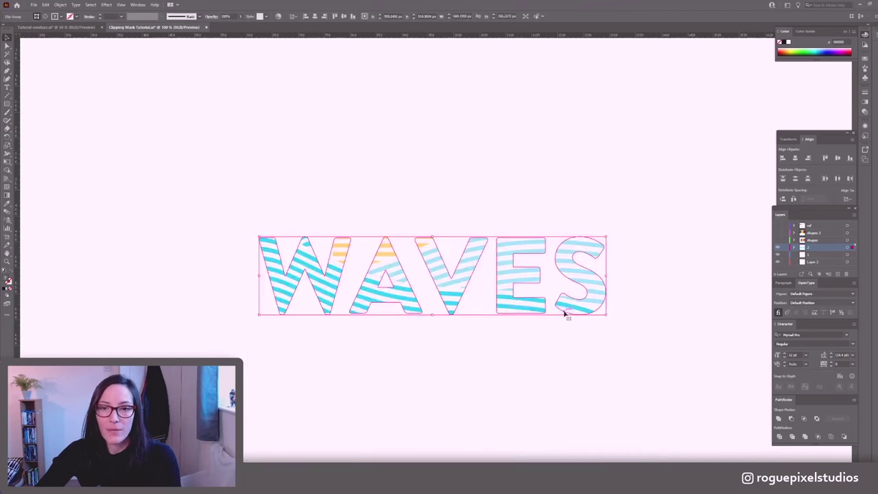
left_click(556, 175)
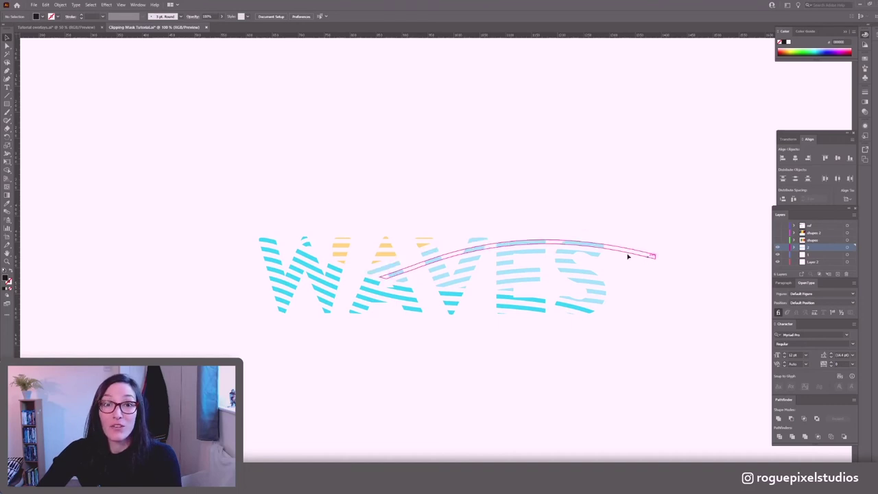
- Enter isolation mode in the clipped WAVES group, down to the wave illustration
left_click(442, 269)
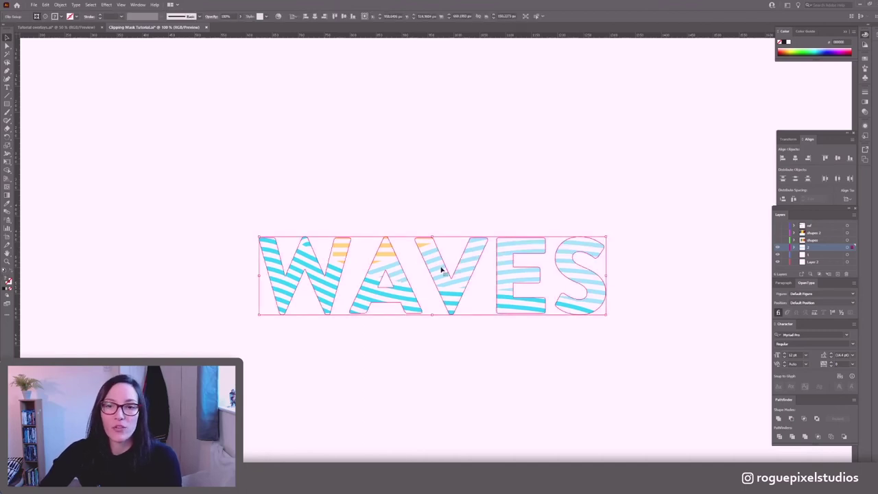
double_click(440, 269)
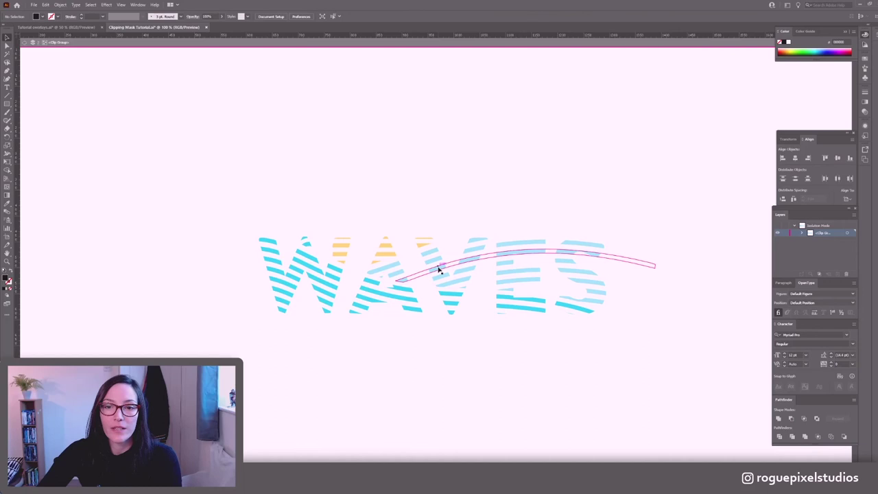
left_click(439, 269)
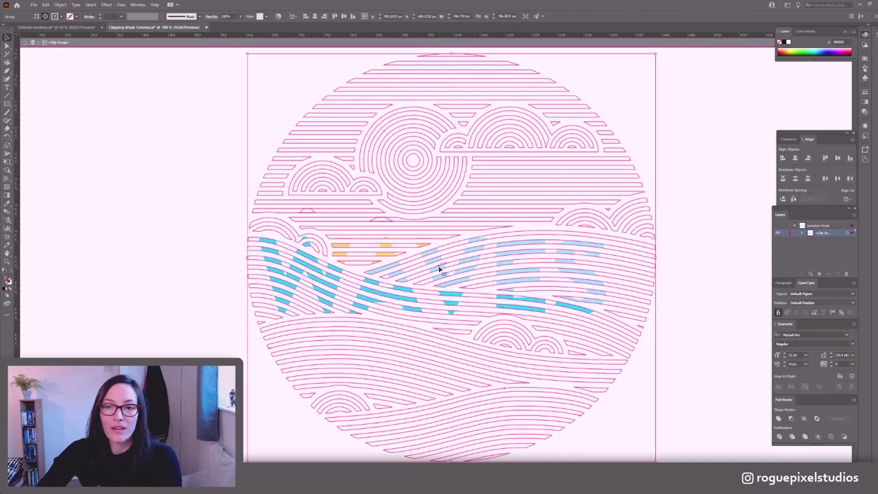
double_click(439, 269)
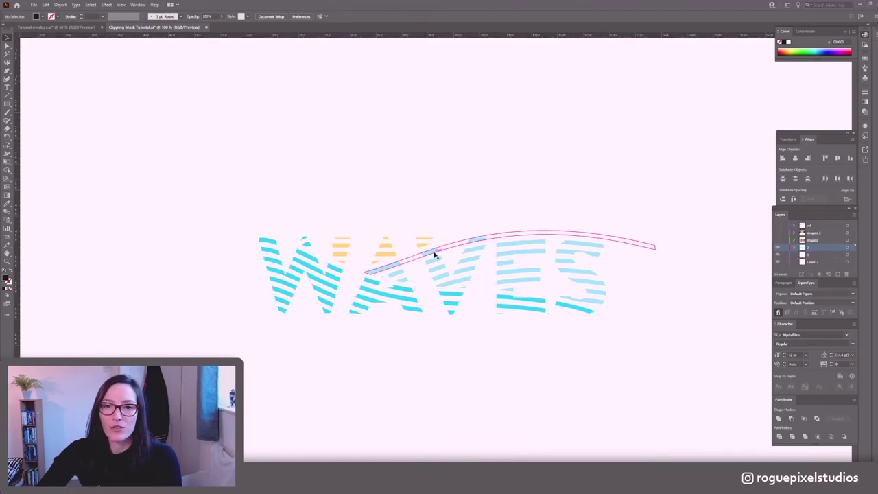
left_click(434, 261)
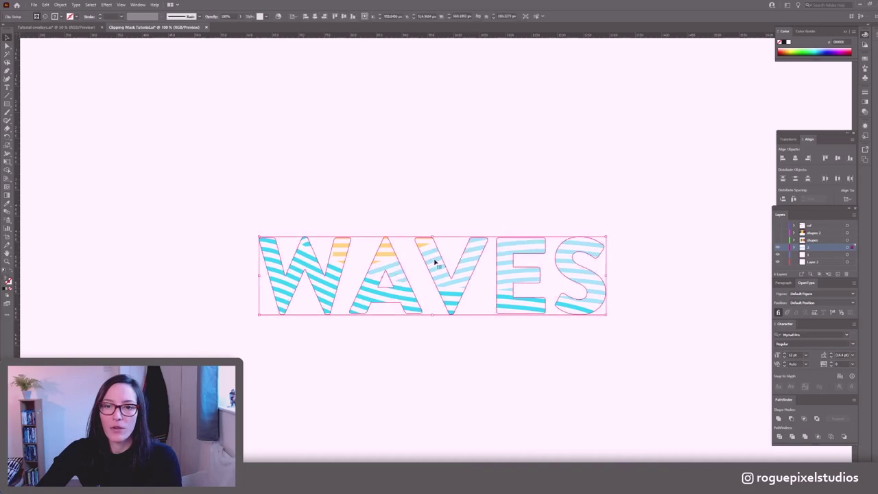
double_click(434, 261)
left_click(434, 261)
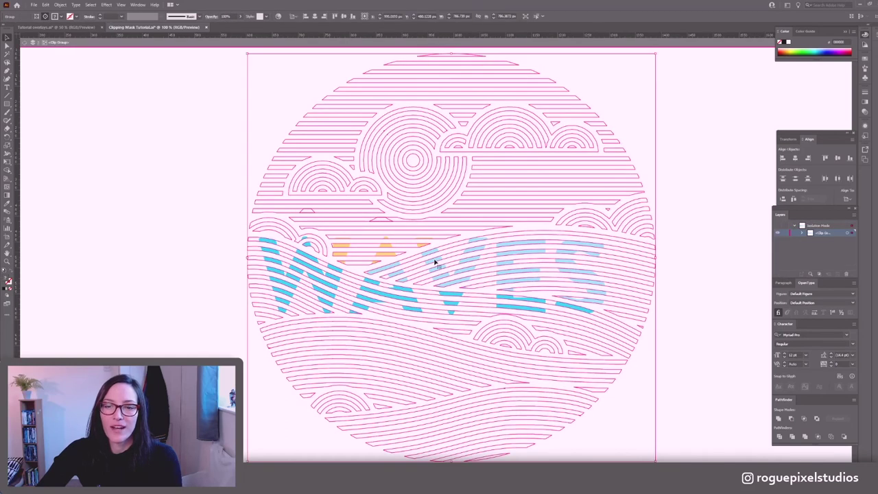
key("ctrl+alt+7")
left_click(164, 163)
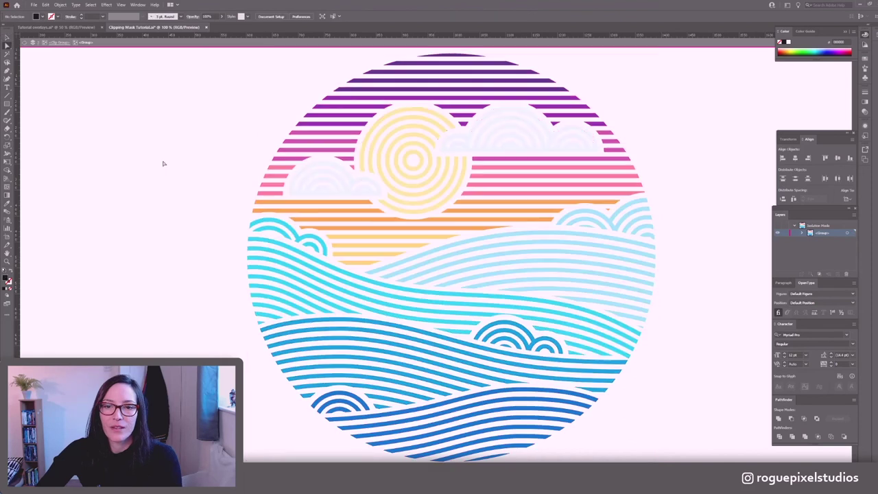
- Direct-select two light-blue arched wave lines, copy them, and exit isolation mode
left_click(6, 53)
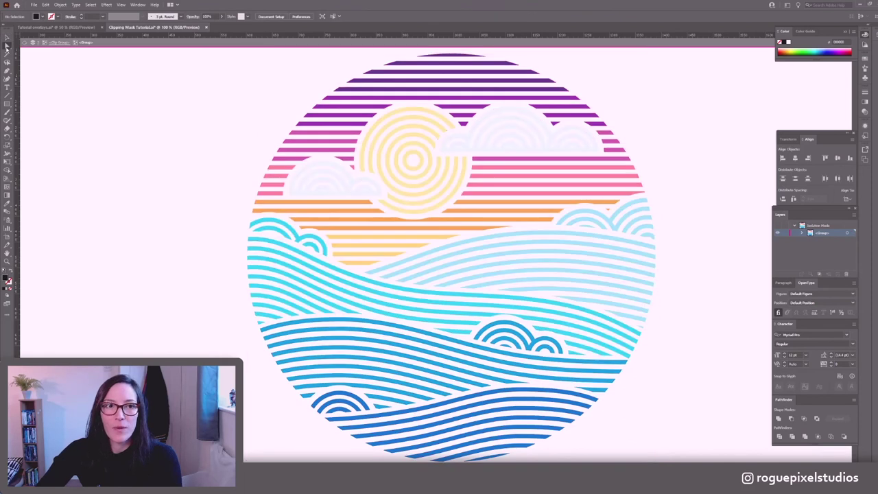
left_click(482, 244)
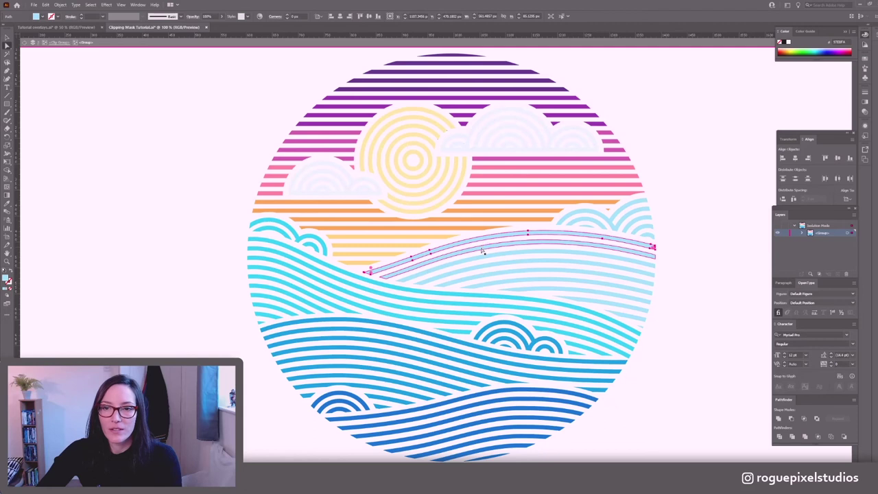
left_click(482, 251, "shift")
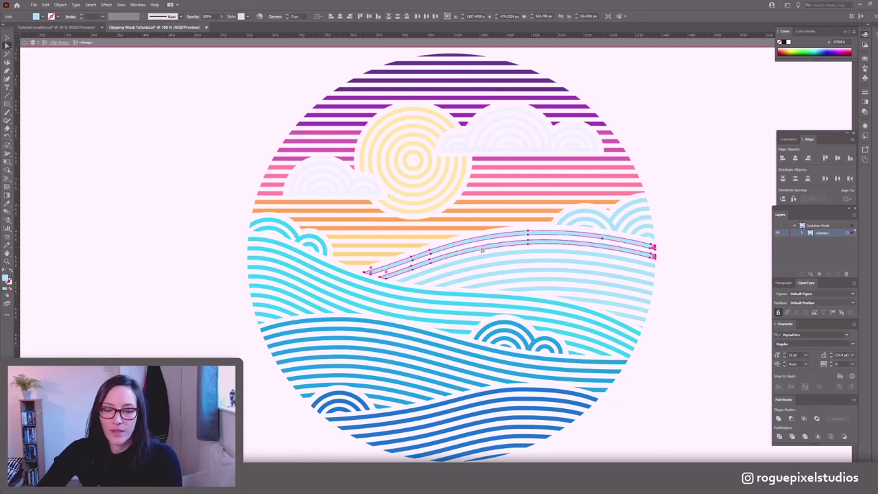
key("ctrl+g")
key("ctrl+z")
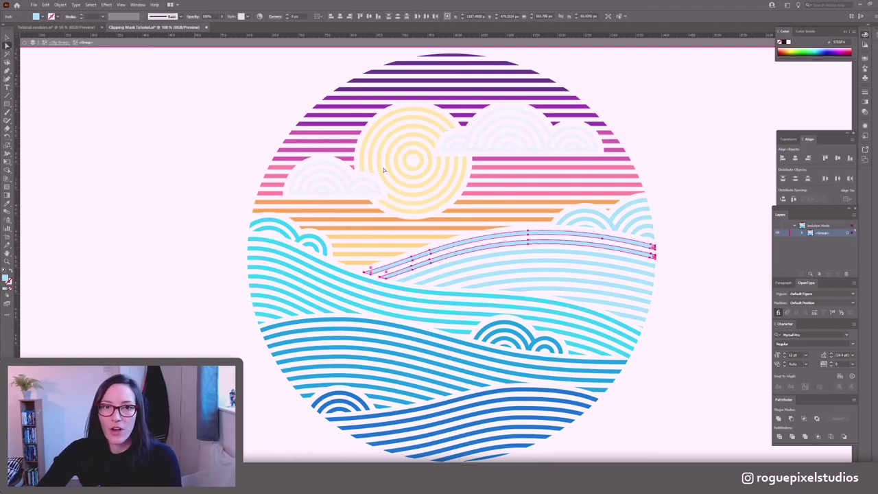
left_click(168, 46)
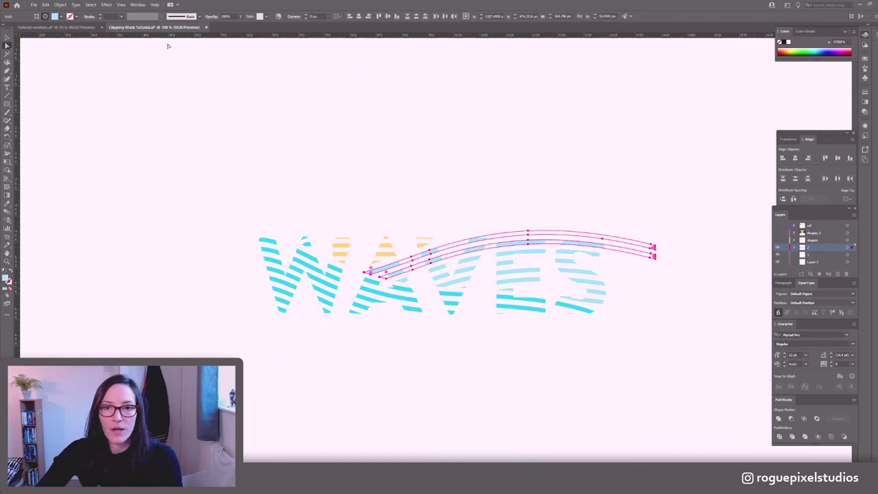
- Paste the two arched wave lines in place over the WAVES lettering, then deselect them
left_click(218, 165)
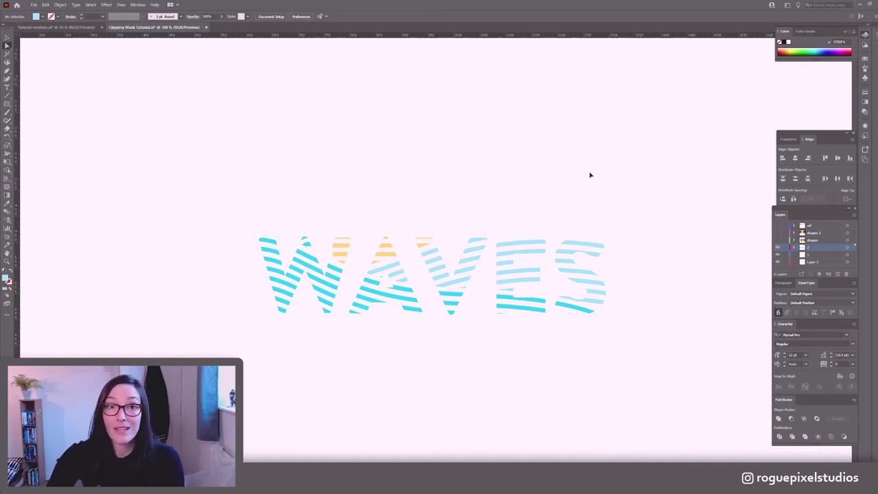
left_click(46, 5)
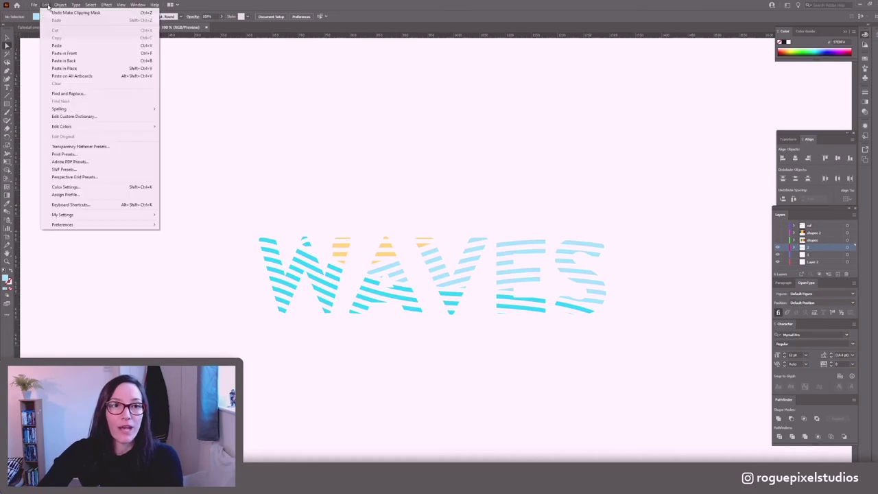
left_click(65, 69)
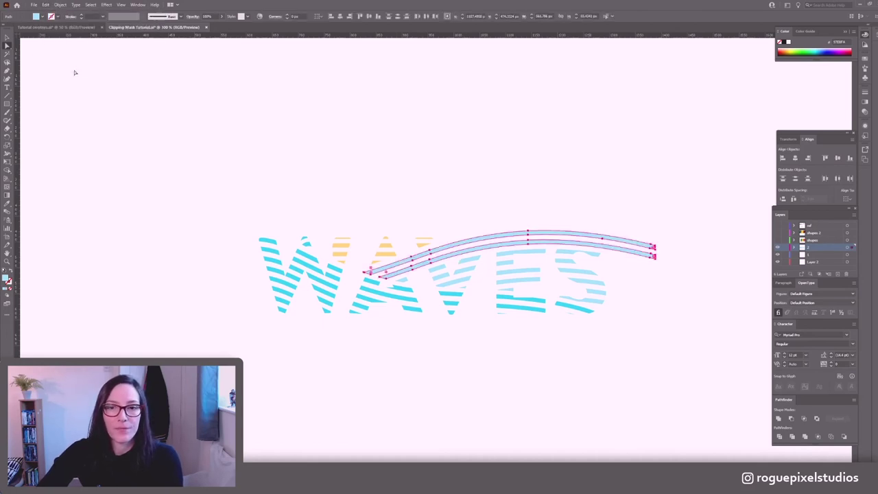
left_click(353, 133)
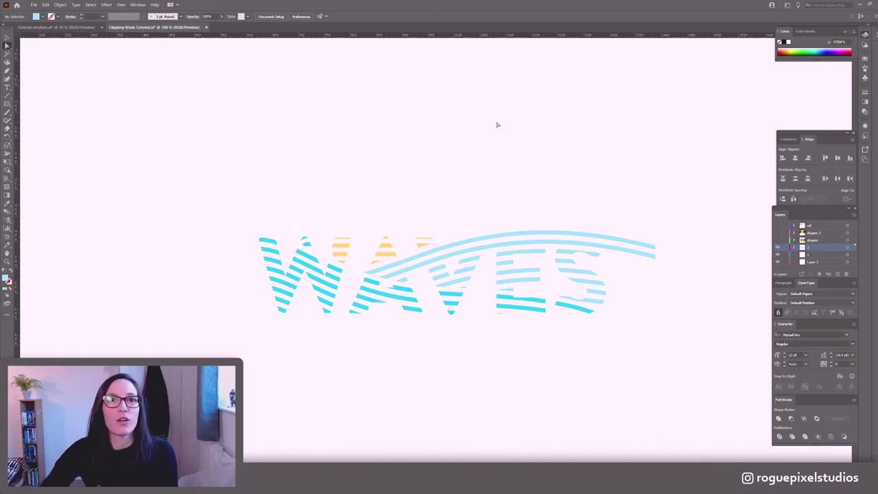
key("ctrl+minus")
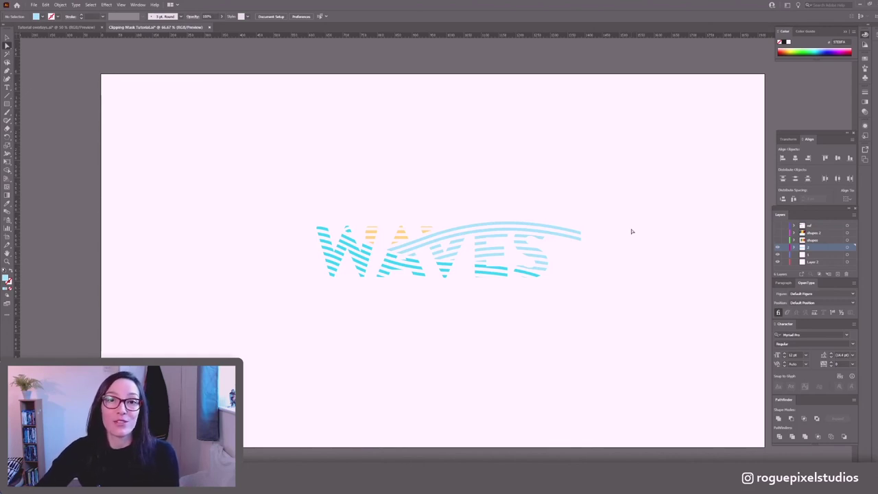
- Hide the WAVES layers and show the shapes 2 layer with the circle, triangle and square
left_click_drag(777, 247, 778, 235)
left_click(777, 233)
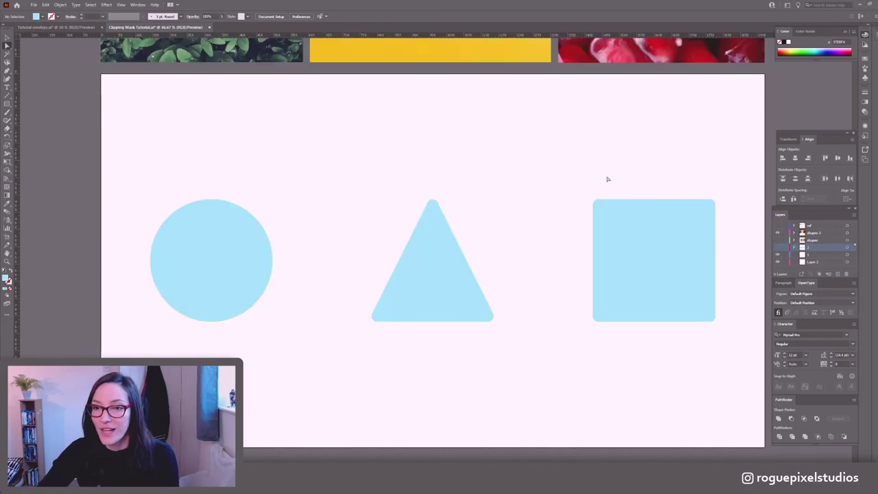
key("ctrl+minus")
key("ctrl+minus")
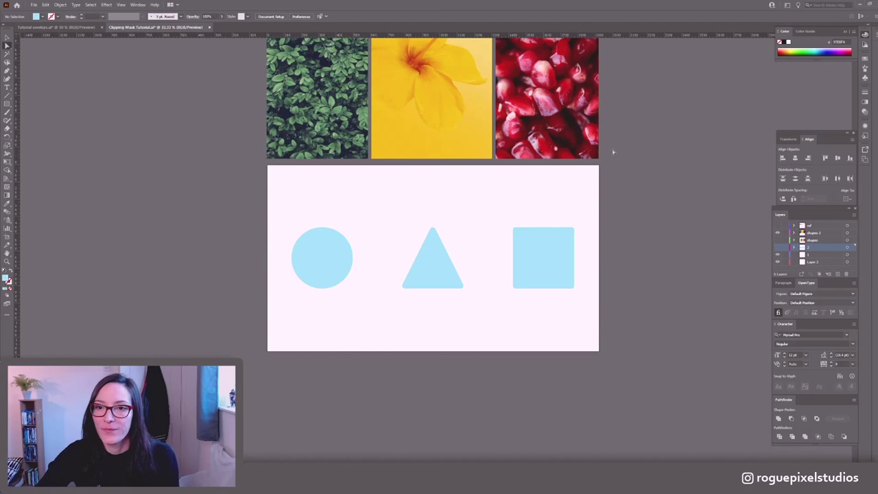
scroll(623, 165, "up", 1)
scroll(624, 165, "up", 2)
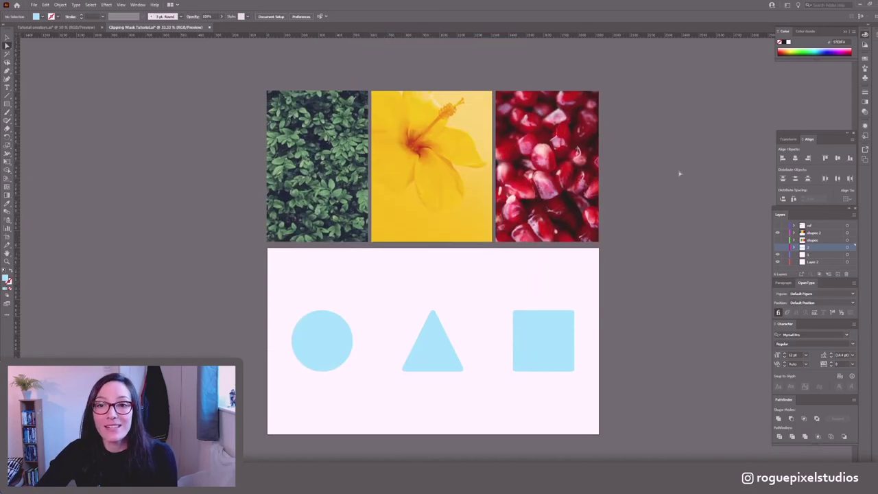